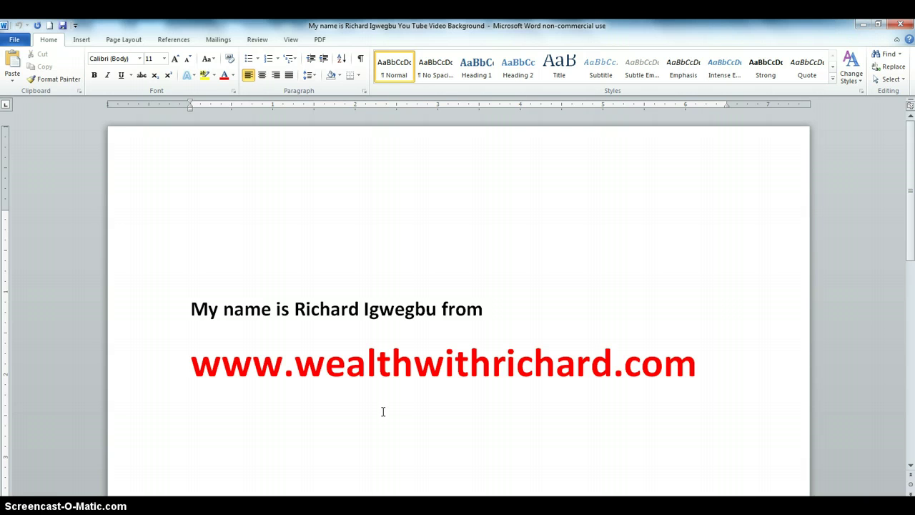
# Hide the intro document and type a sample 'R' in the First Name blank.
pyautogui.click(862, 25)
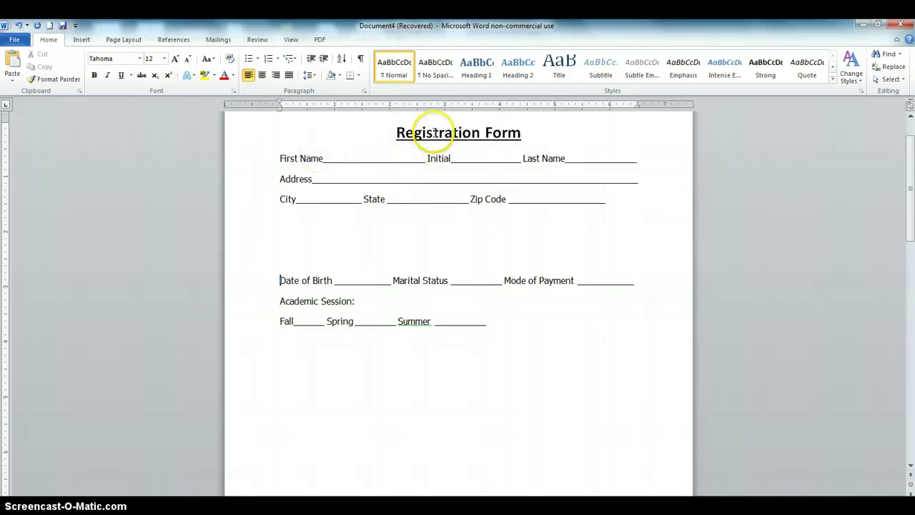
pyautogui.click(380, 155)
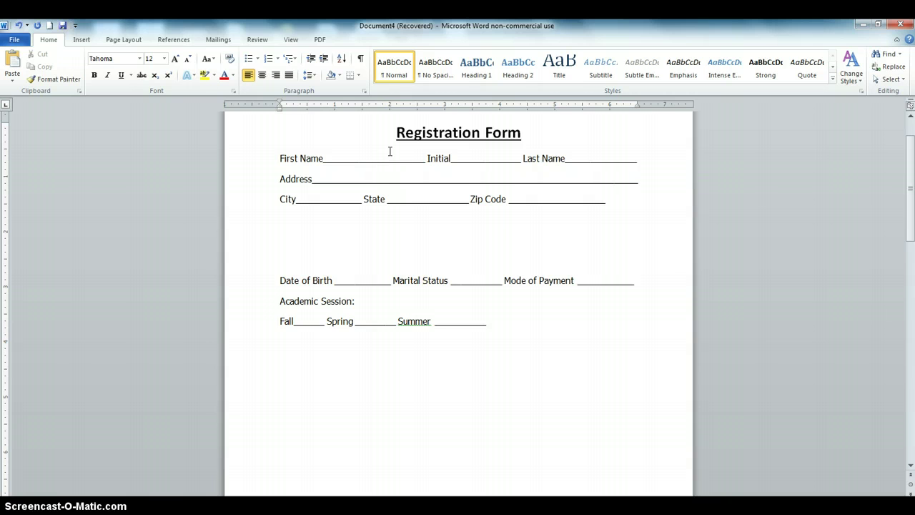
pyautogui.write('Richard')
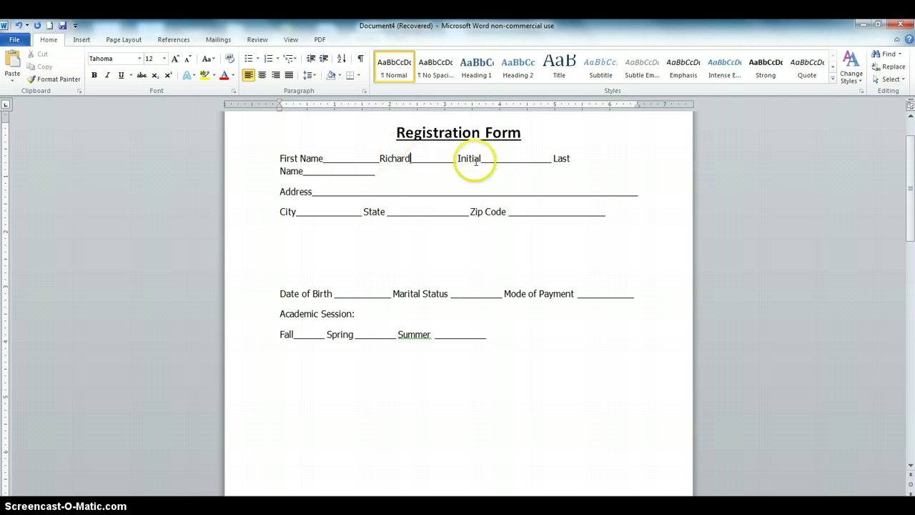
# Visit the Initial and Last Name blanks, then return to clear the sample entries.
pyautogui.click(521, 158)
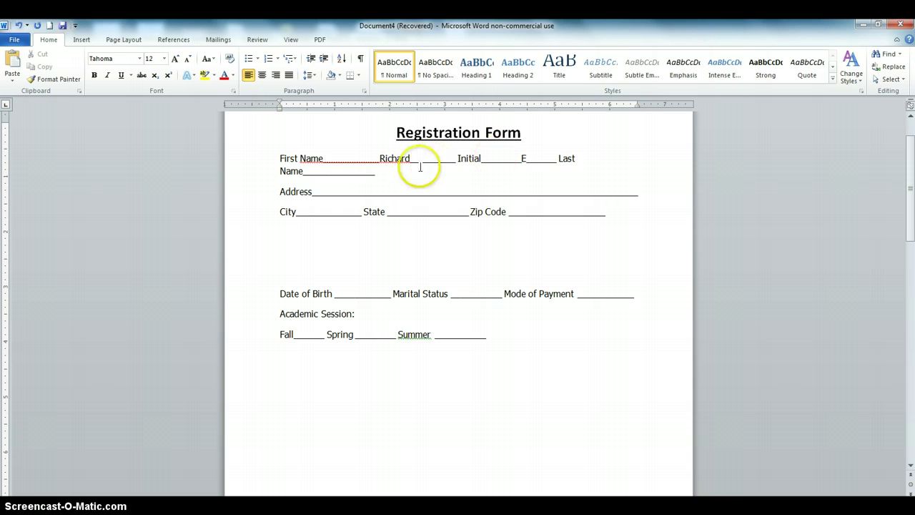
pyautogui.click(348, 172)
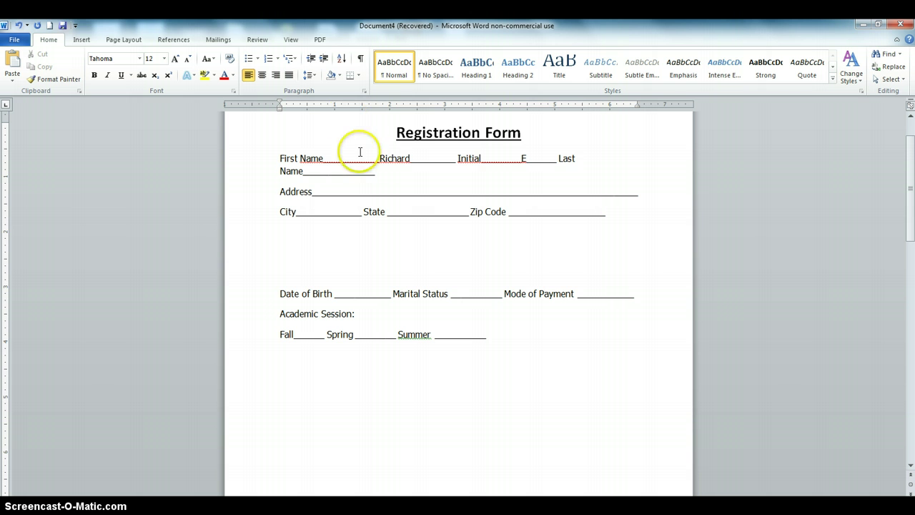
pyautogui.click(525, 158)
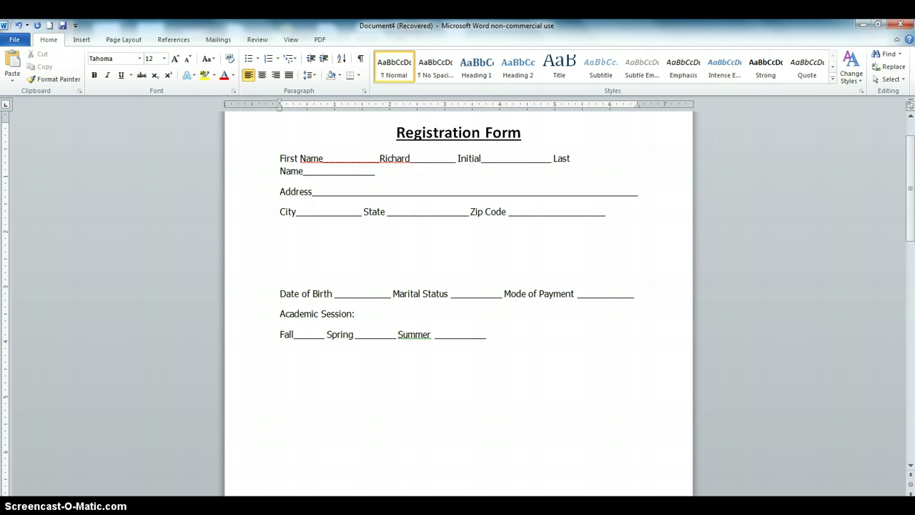
pyautogui.click(412, 158)
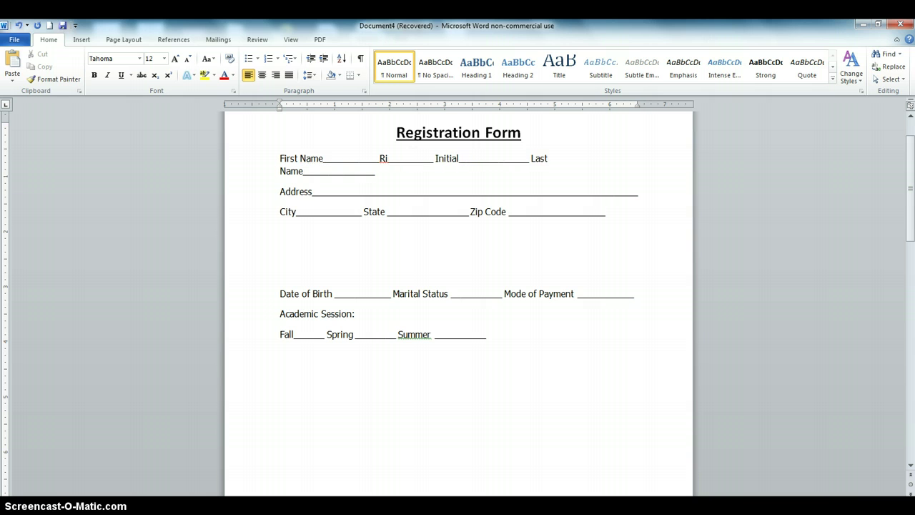
# Backspace away the rest of the sample first name so all three name blanks are empty.
pyautogui.press('BackSpace')
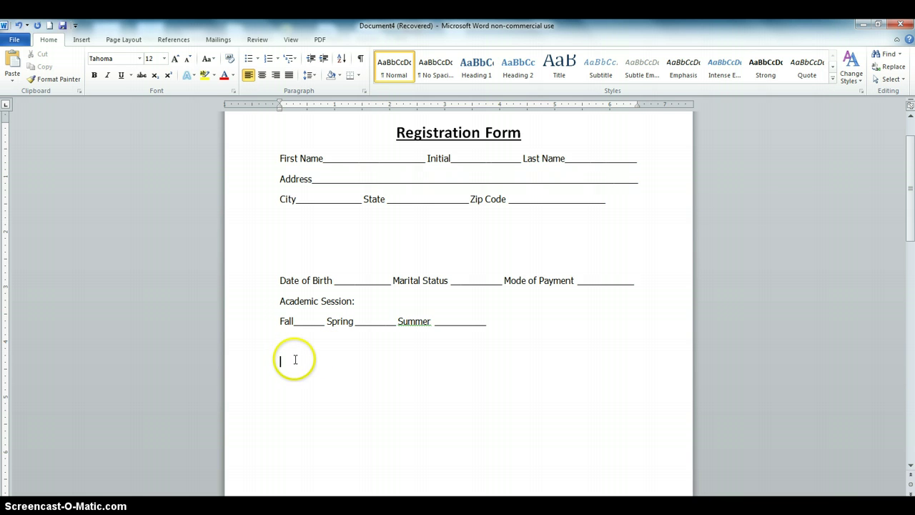
# Insert a 6-column by 3-row table below the Academic Session lines.
pyautogui.click(82, 40)
pyautogui.click(89, 71)
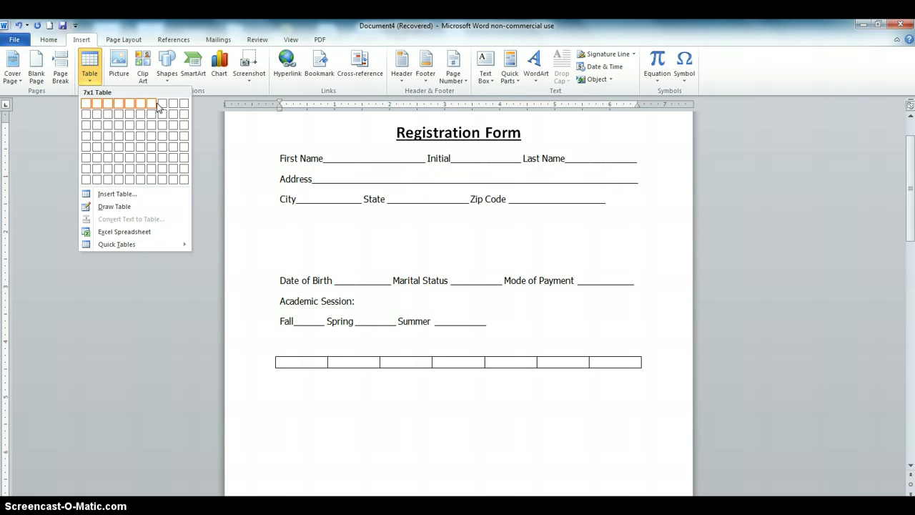
pyautogui.click(89, 106)
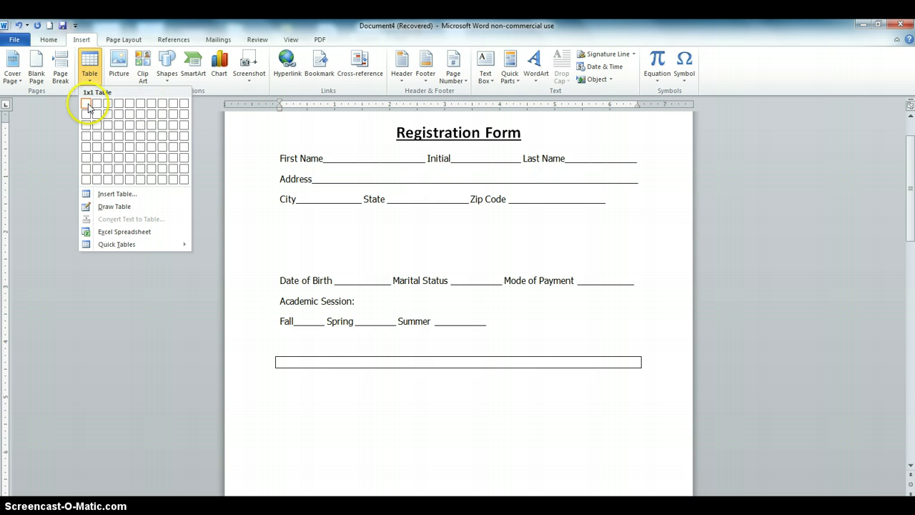
pyautogui.click(142, 127)
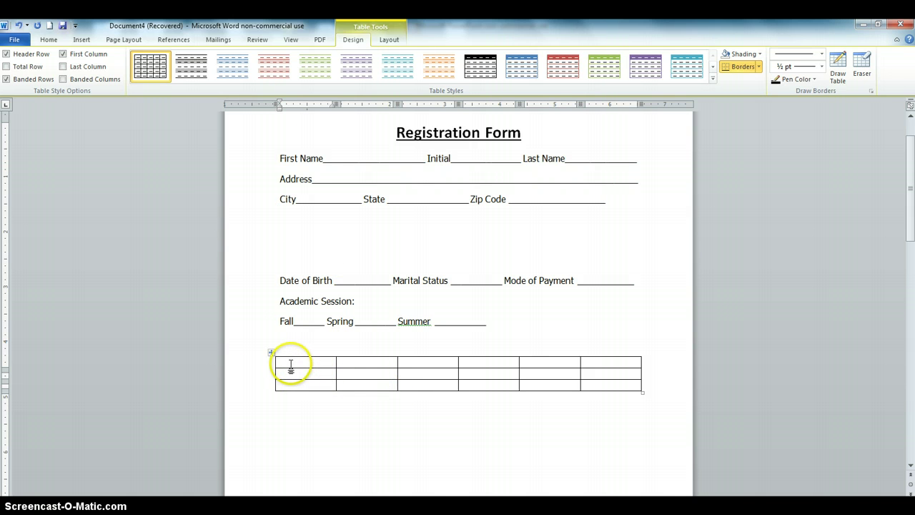
# Give the new table's cells 1.5 line spacing.
pyautogui.moveTo(294, 367); pyautogui.dragTo(615, 384)
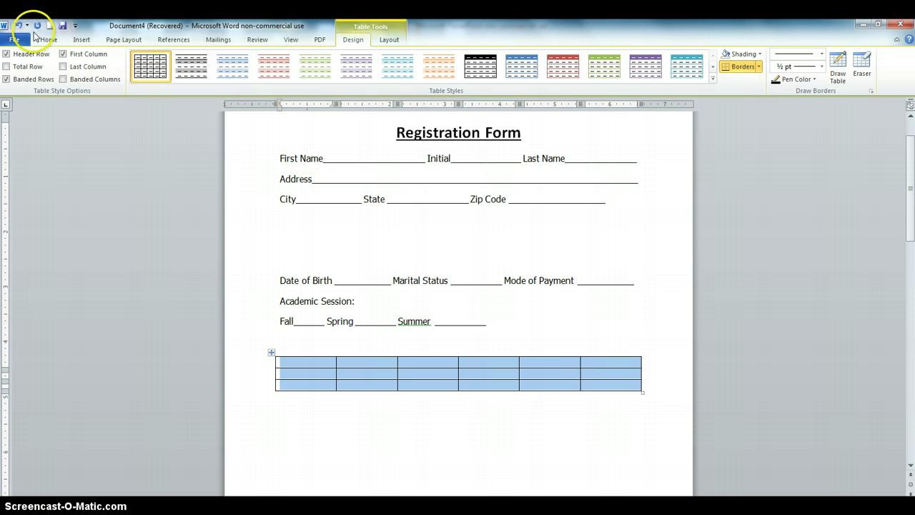
pyautogui.click(47, 40)
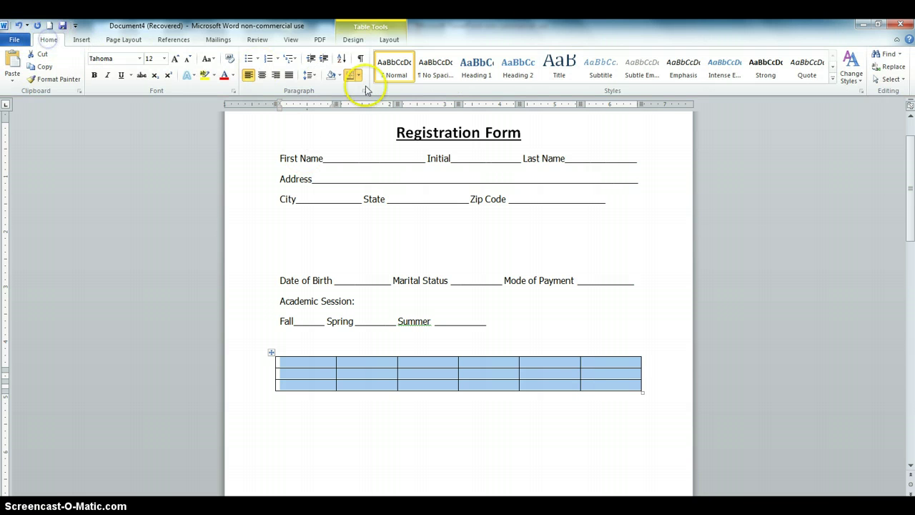
pyautogui.click(309, 75)
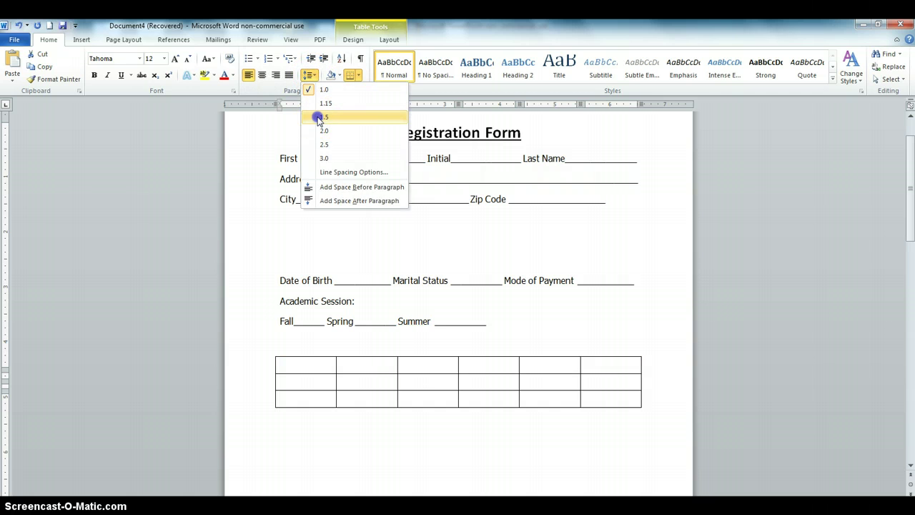
pyautogui.click(322, 116)
pyautogui.click(370, 367)
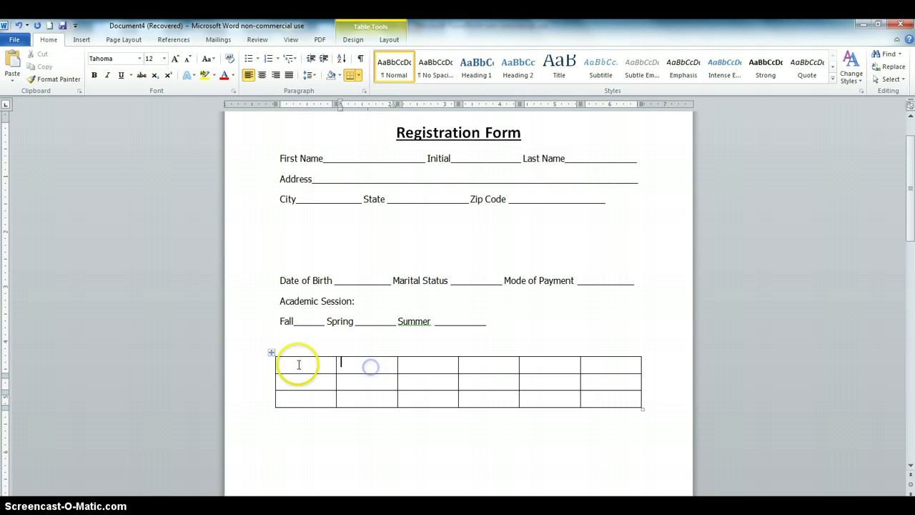
# Move the First Name, Initial and Last Name labels into the first, third and fifth cells of row one.
pyautogui.moveTo(323, 158); pyautogui.dragTo(282, 156)
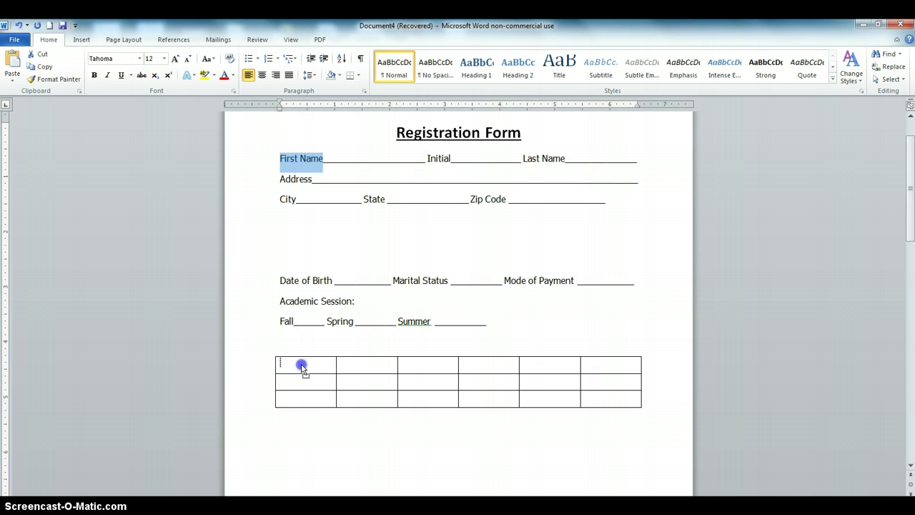
pyautogui.moveTo(302, 366); pyautogui.dragTo(301, 367)
pyautogui.moveTo(408, 158); pyautogui.dragTo(380, 158)
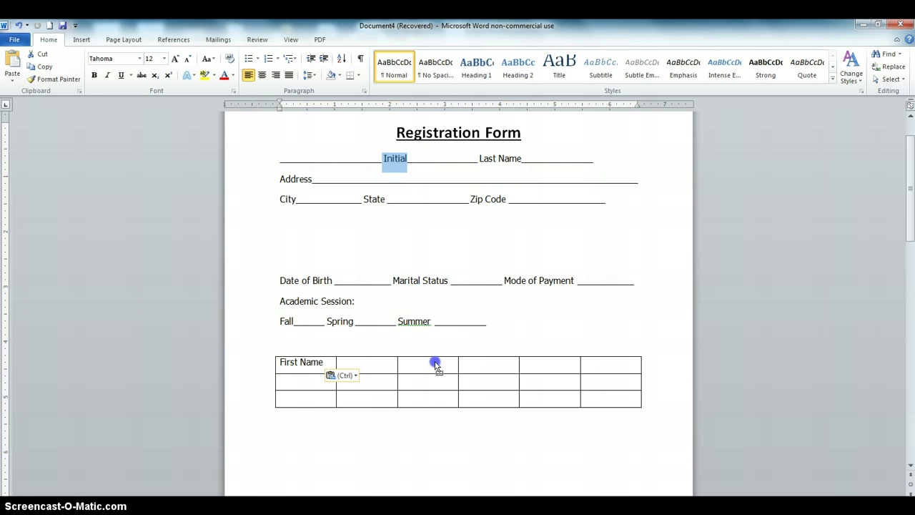
pyautogui.moveTo(436, 365); pyautogui.dragTo(436, 364)
pyautogui.moveTo(498, 158); pyautogui.dragTo(457, 158)
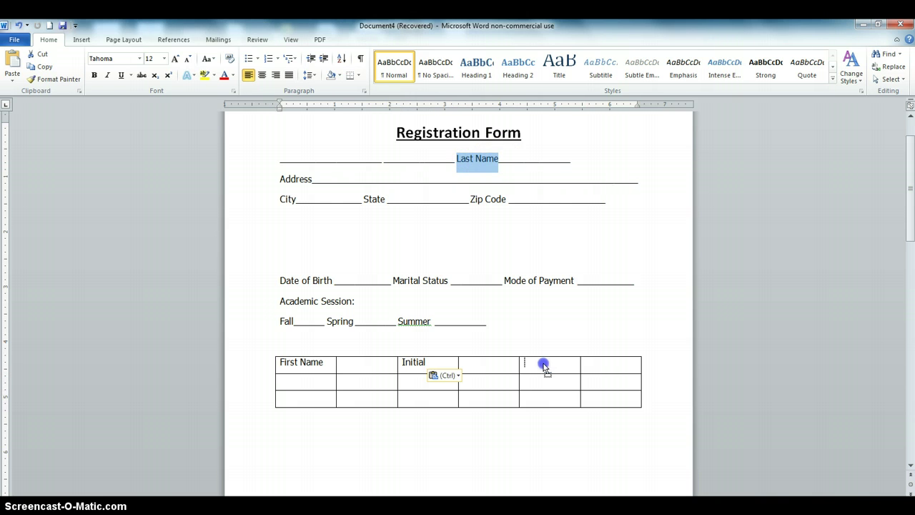
pyautogui.moveTo(543, 366); pyautogui.dragTo(543, 366)
# Move Address into row two, and City, State and Zip Code into row three's cells.
pyautogui.moveTo(312, 179); pyautogui.dragTo(279, 180)
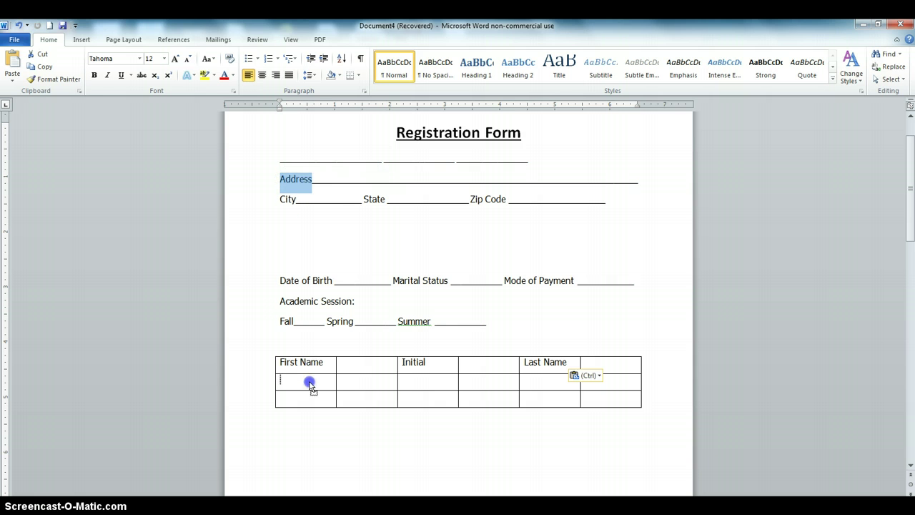
pyautogui.moveTo(310, 385); pyautogui.dragTo(307, 384)
pyautogui.moveTo(296, 199); pyautogui.dragTo(297, 401)
pyautogui.moveTo(371, 199); pyautogui.dragTo(409, 399)
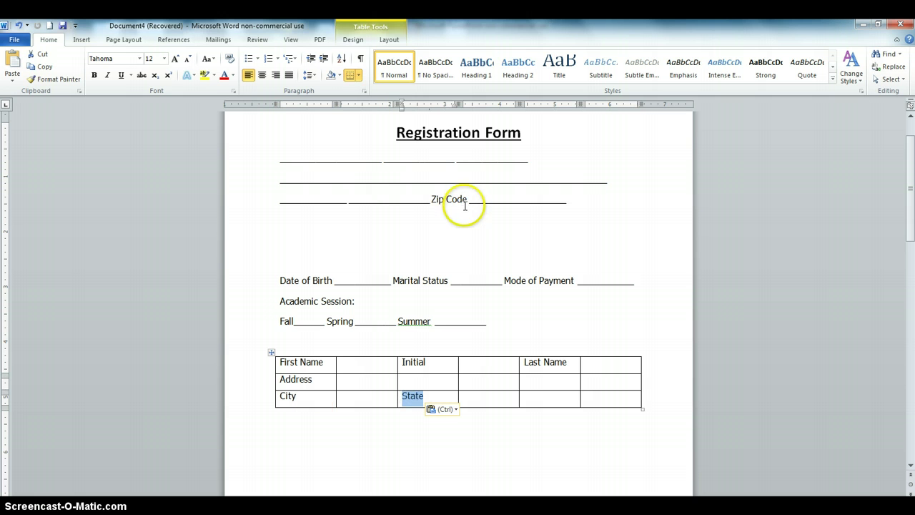
pyautogui.moveTo(468, 199); pyautogui.dragTo(434, 200)
pyautogui.moveTo(439, 200); pyautogui.dragTo(454, 233)
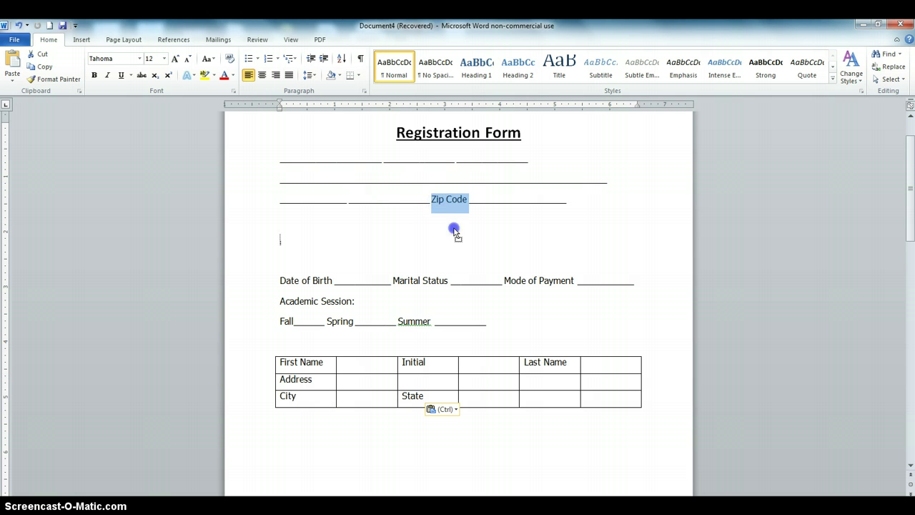
pyautogui.moveTo(539, 400); pyautogui.dragTo(540, 400)
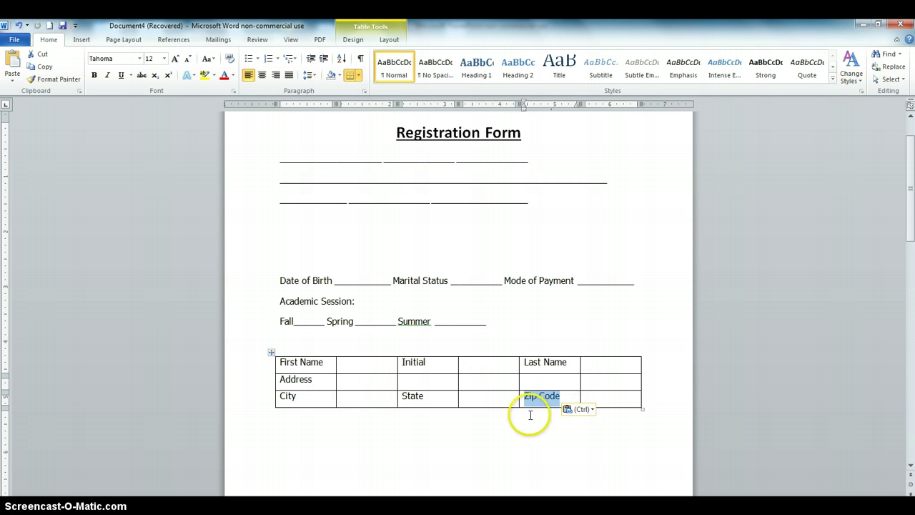
# Merge the five empty cells right of Address into one wide entry cell.
pyautogui.click(352, 380)
pyautogui.moveTo(382, 383); pyautogui.dragTo(609, 381)
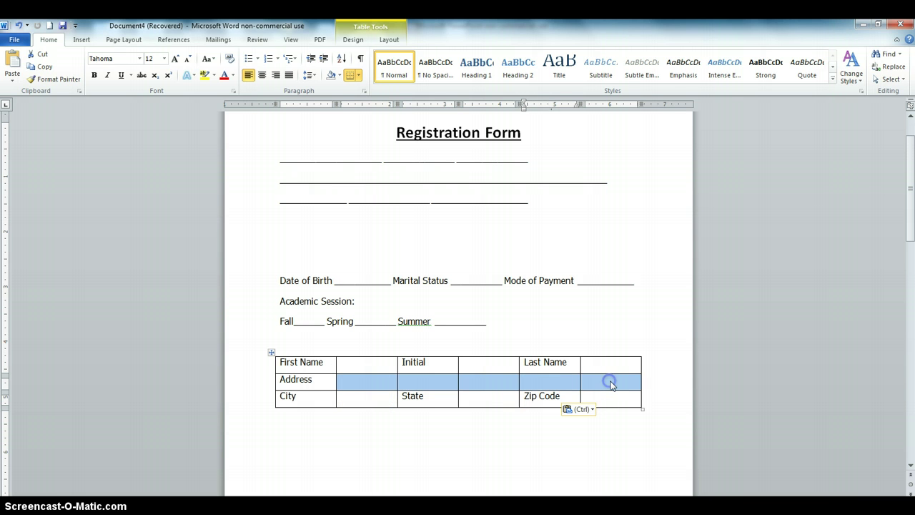
pyautogui.rightClick(502, 380)
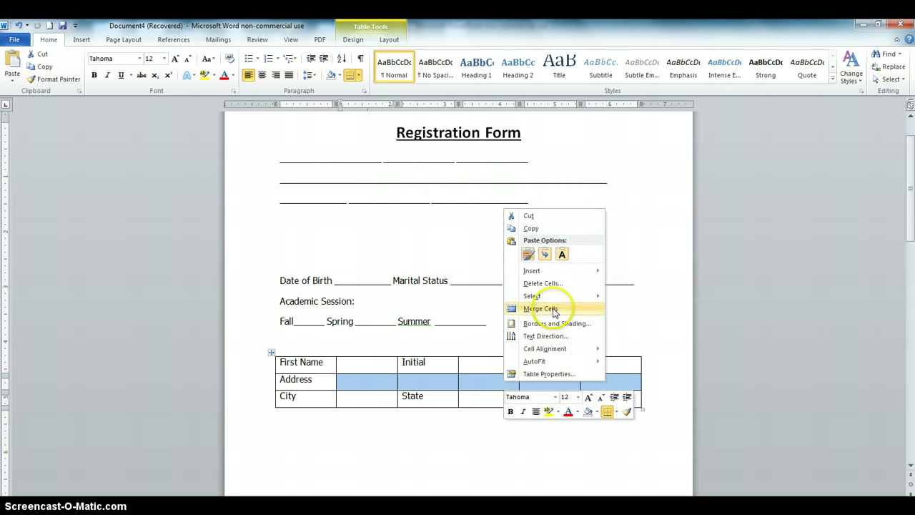
pyautogui.click(553, 310)
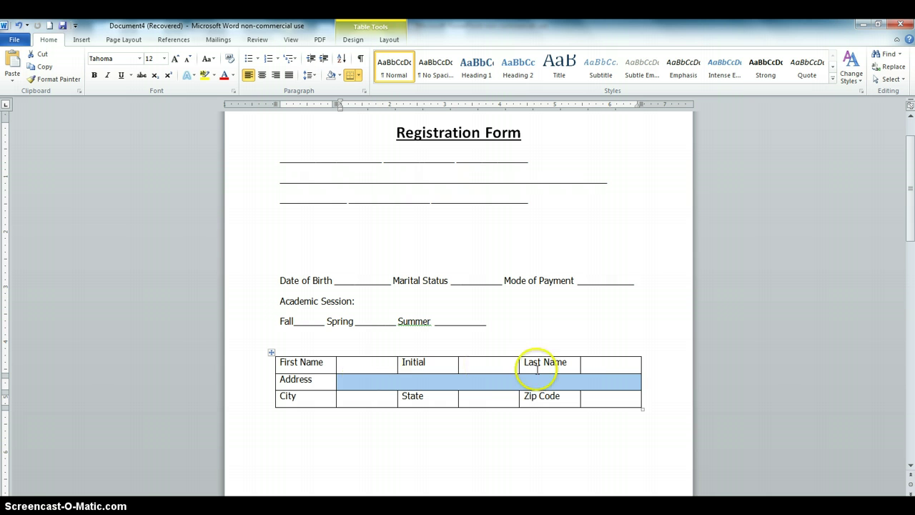
pyautogui.click(494, 368)
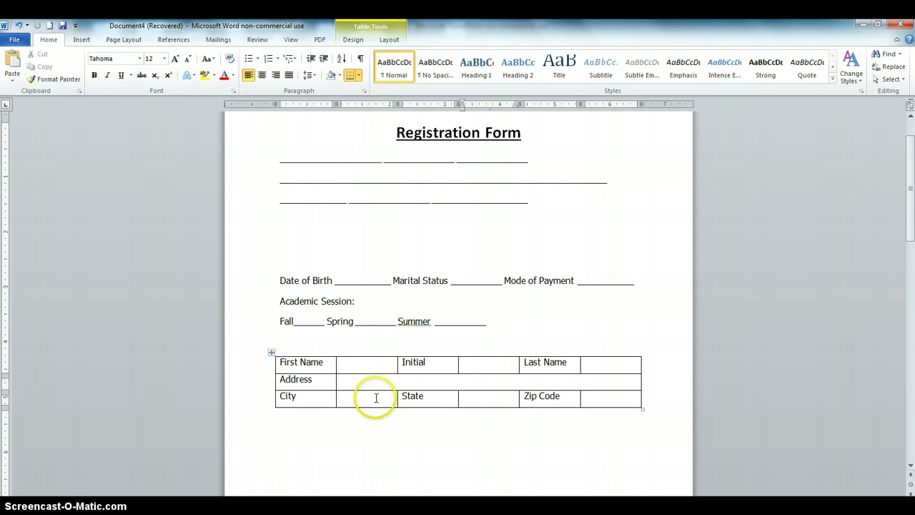
# Narrow the State and Initial label cells, undoing attempts that made the first column too narrow.
pyautogui.moveTo(336, 364); pyautogui.dragTo(322, 398)
pyautogui.moveTo(324, 398); pyautogui.dragTo(323, 399)
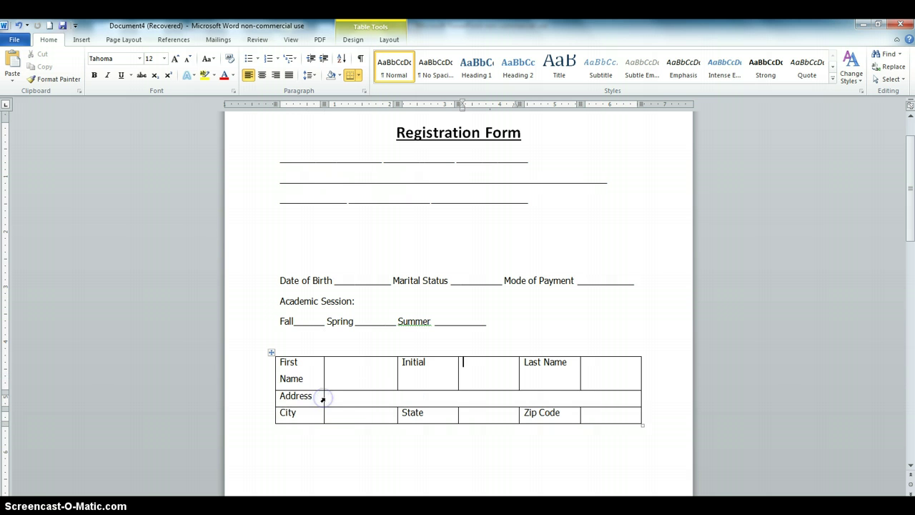
pyautogui.click(18, 25)
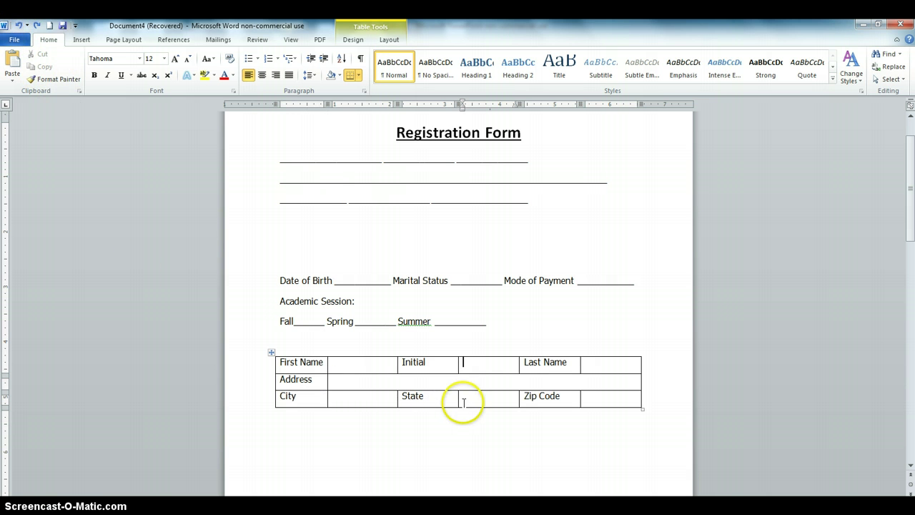
pyautogui.moveTo(457, 397); pyautogui.dragTo(433, 398)
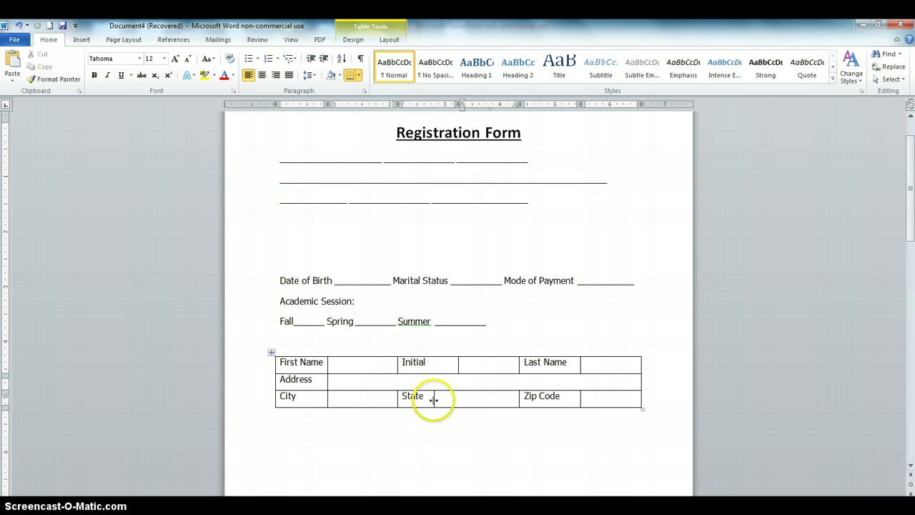
pyautogui.moveTo(433, 400); pyautogui.dragTo(426, 400)
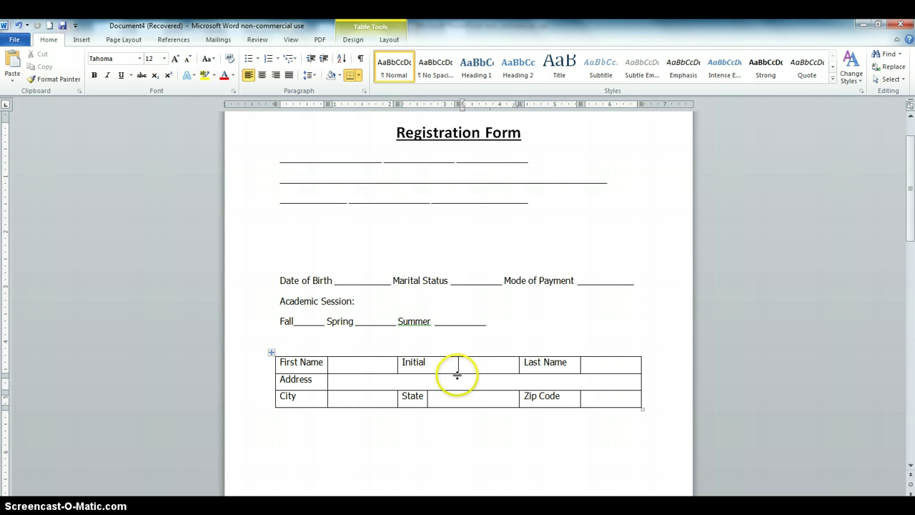
pyautogui.moveTo(458, 368); pyautogui.dragTo(430, 368)
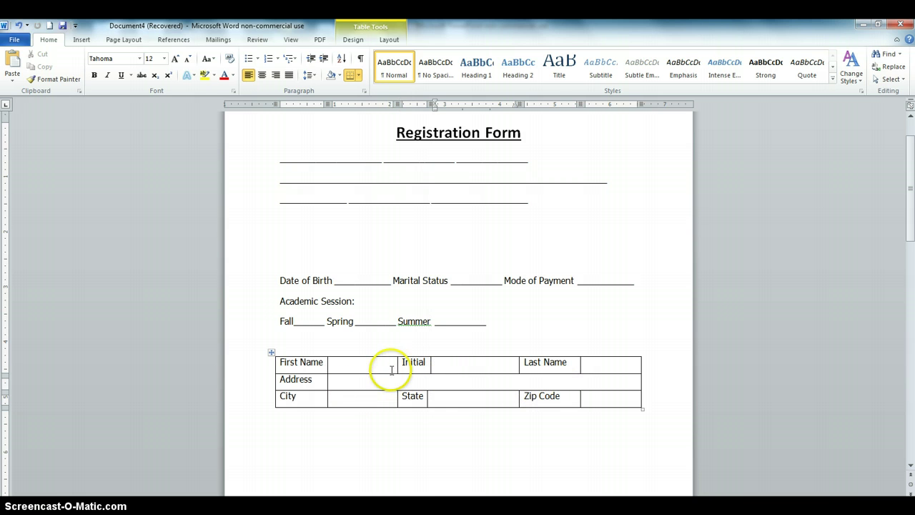
pyautogui.moveTo(327, 383); pyautogui.dragTo(321, 383)
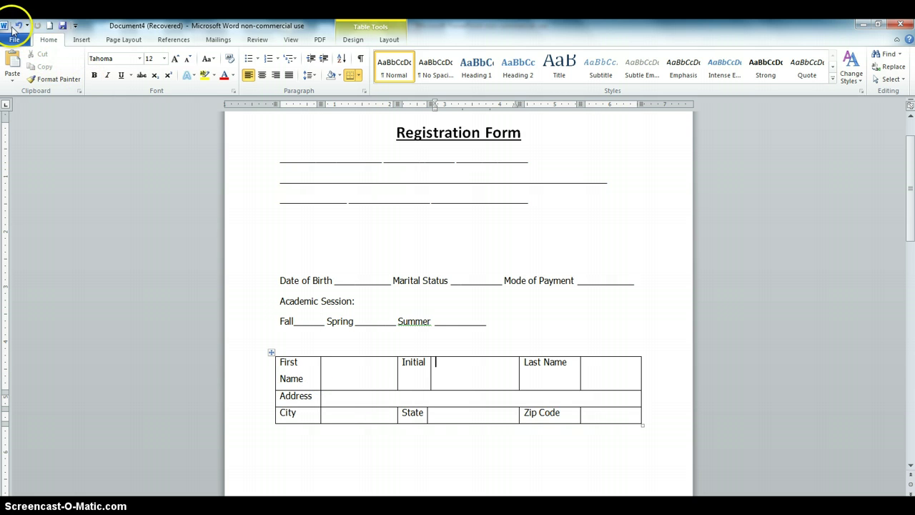
pyautogui.click(18, 26)
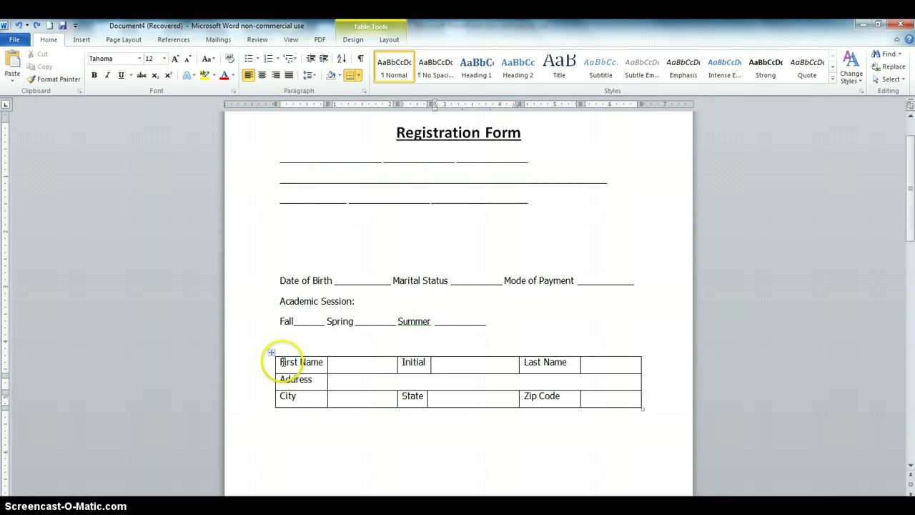
# Set the whole registration table's borders to None through Table Properties > Borders and Shading.
pyautogui.moveTo(277, 362); pyautogui.dragTo(613, 398)
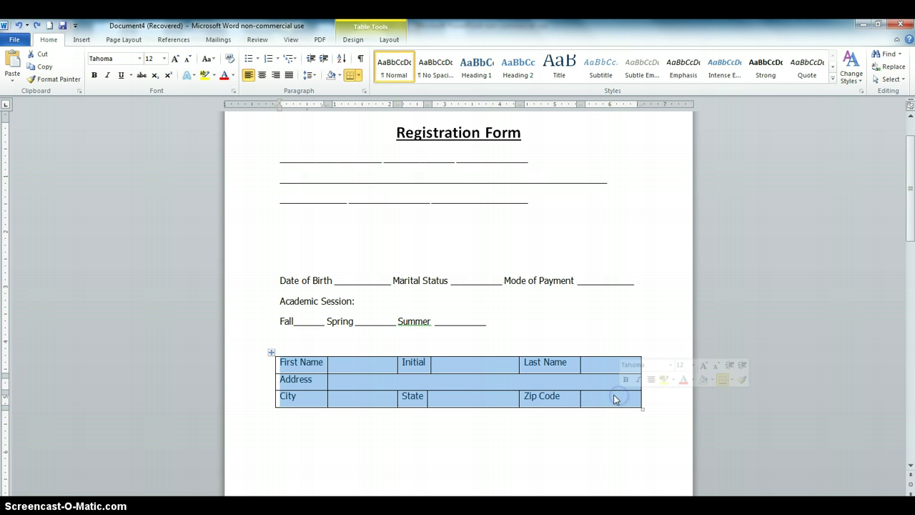
pyautogui.rightClick(590, 403)
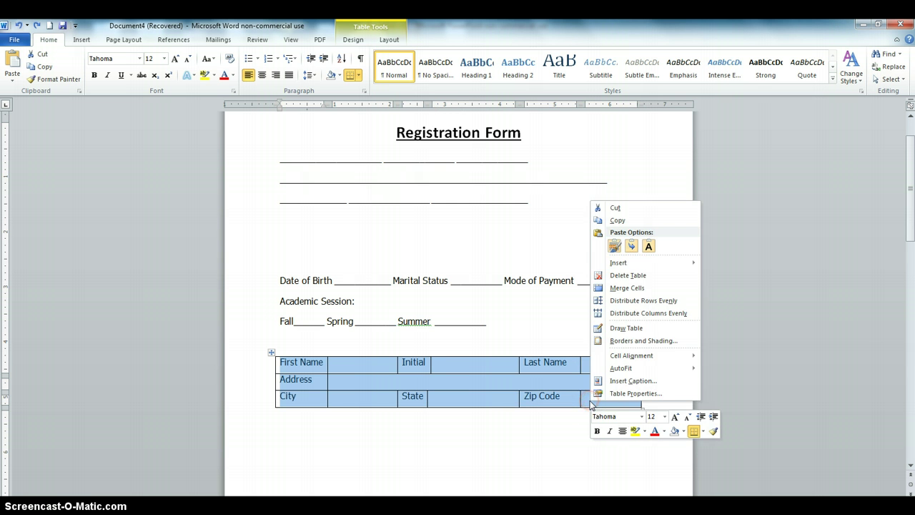
pyautogui.click(633, 401)
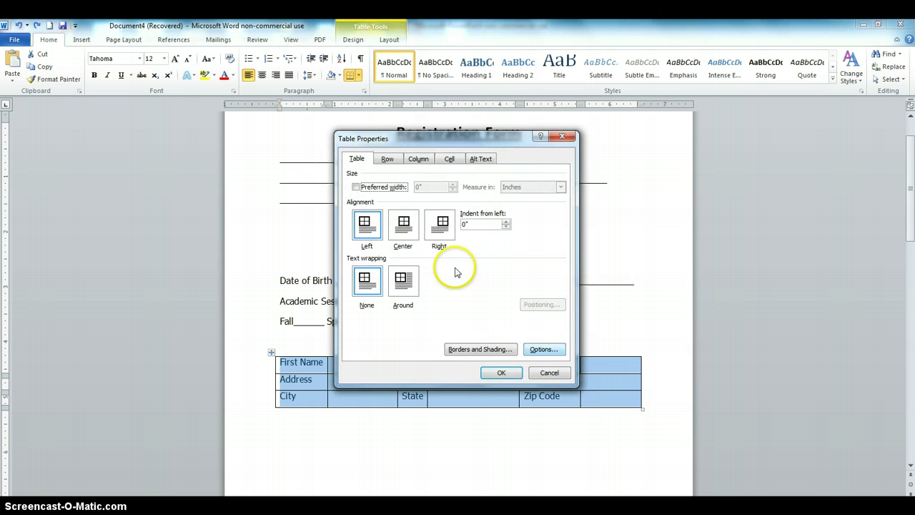
pyautogui.click(478, 350)
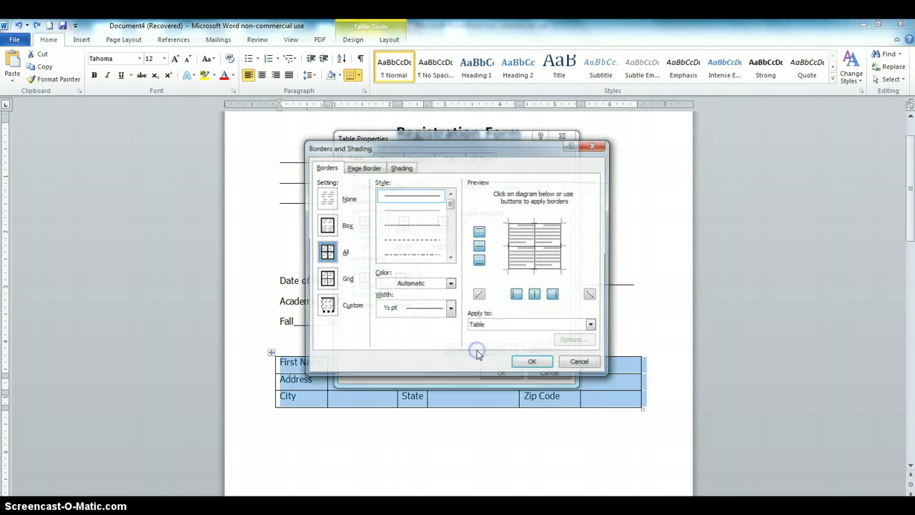
pyautogui.click(328, 199)
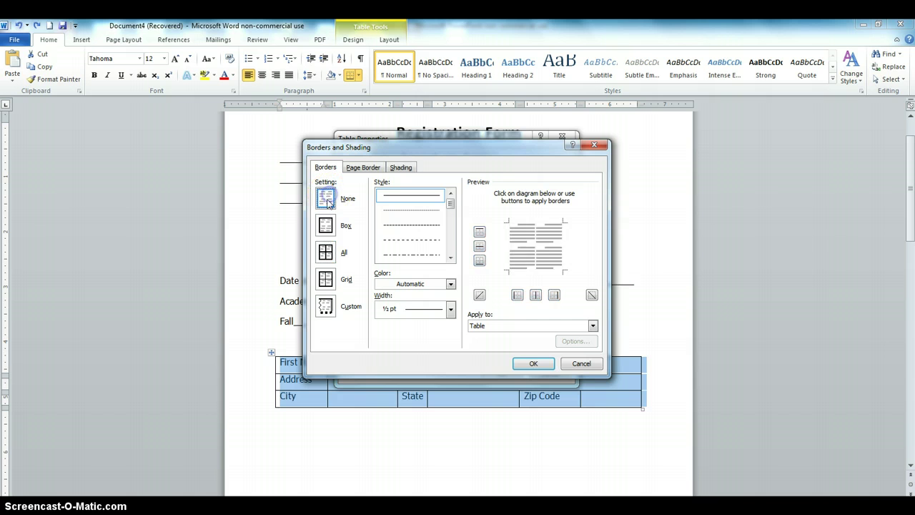
pyautogui.click(532, 363)
pyautogui.click(504, 368)
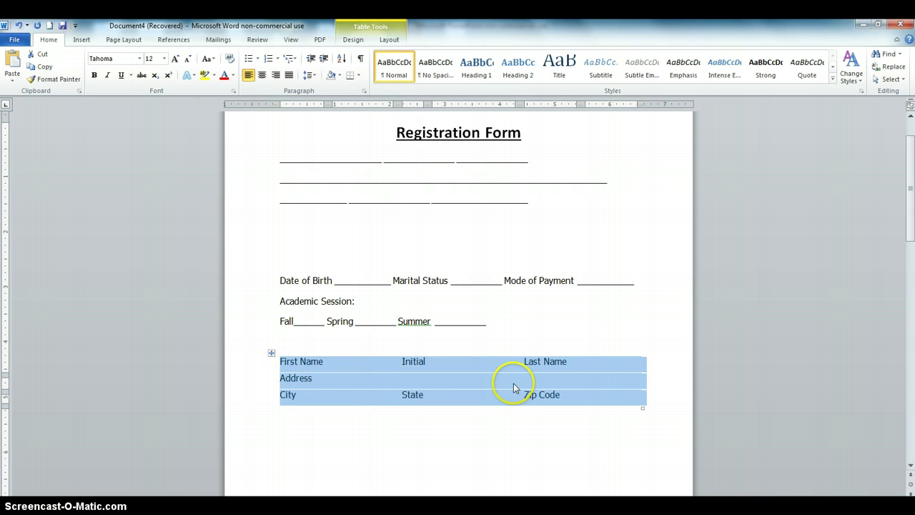
pyautogui.click(493, 419)
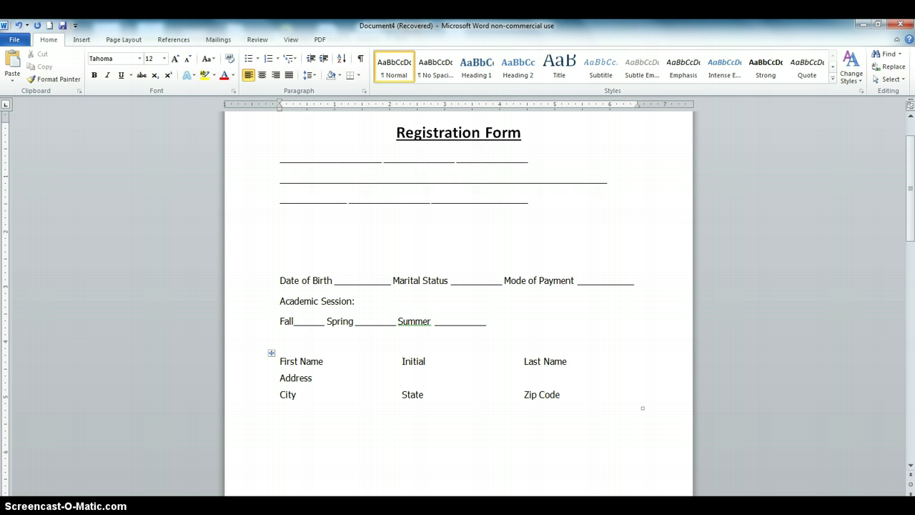
# Enable Developer under Main Tabs in Word Options > Customize Ribbon.
pyautogui.click(20, 44)
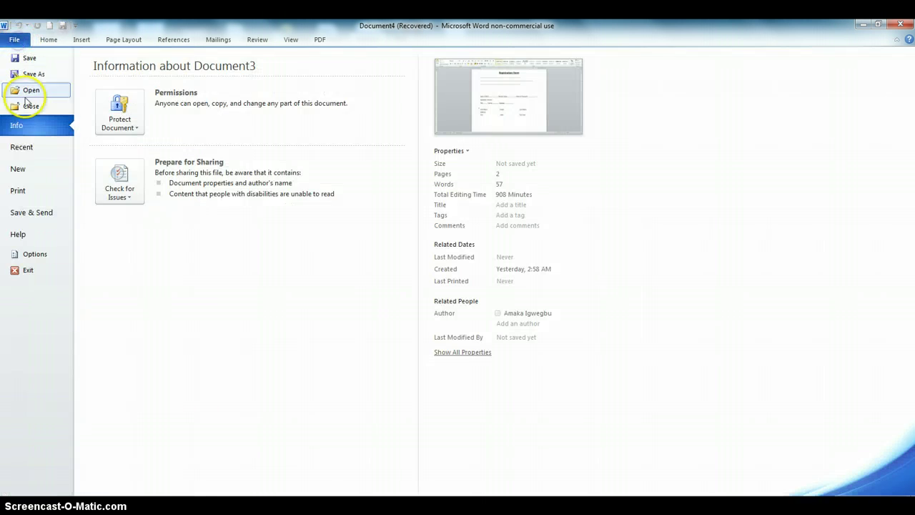
pyautogui.click(34, 255)
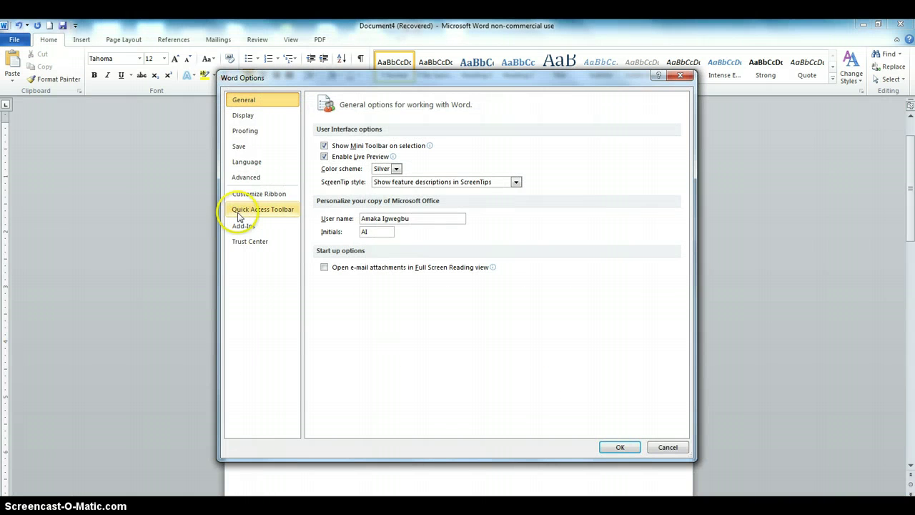
pyautogui.click(257, 199)
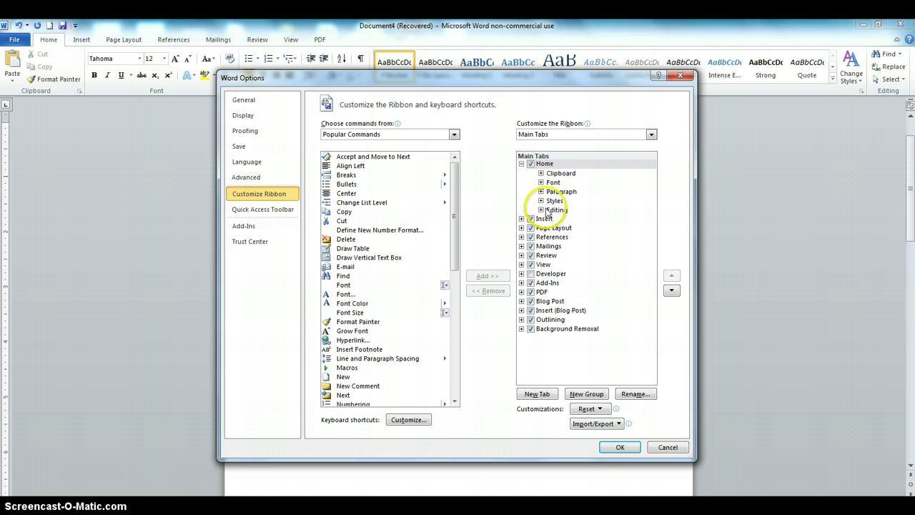
pyautogui.click(529, 273)
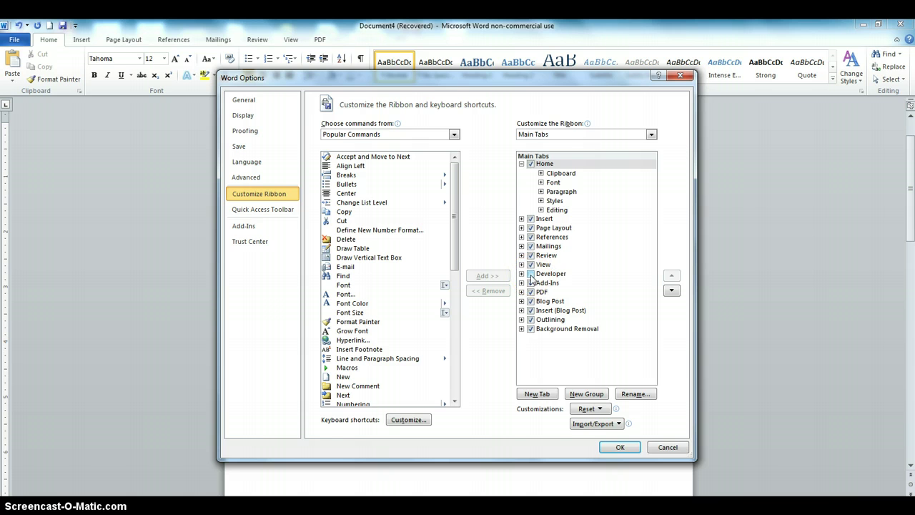
pyautogui.click(530, 274)
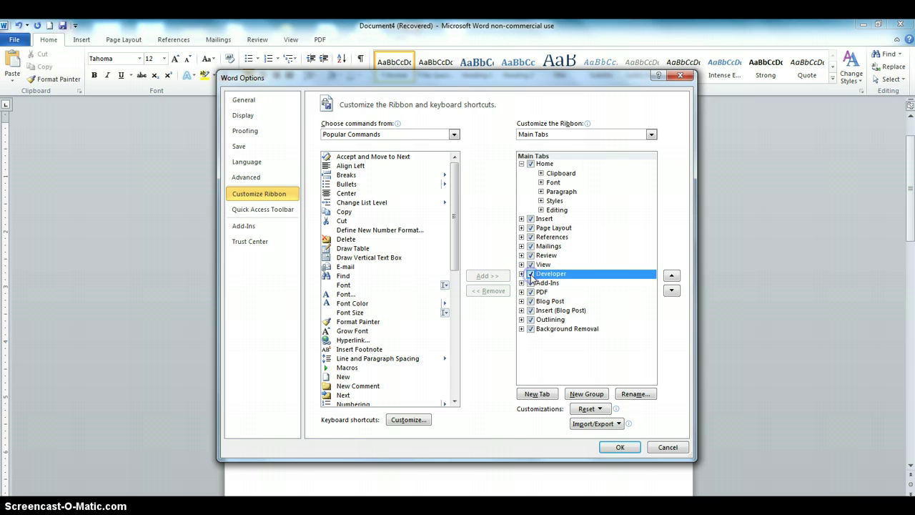
pyautogui.click(619, 446)
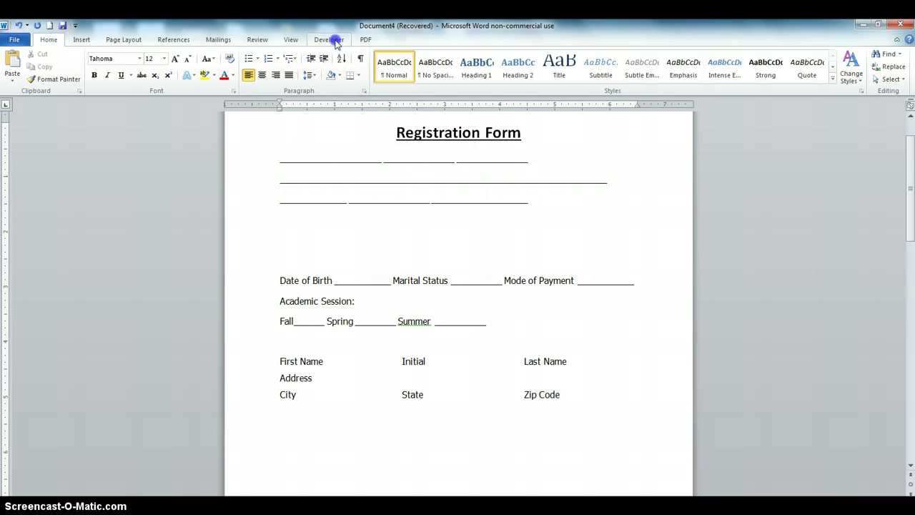
# Show the Developer tools and put the cursor after the First Name label in the table.
pyautogui.click(329, 41)
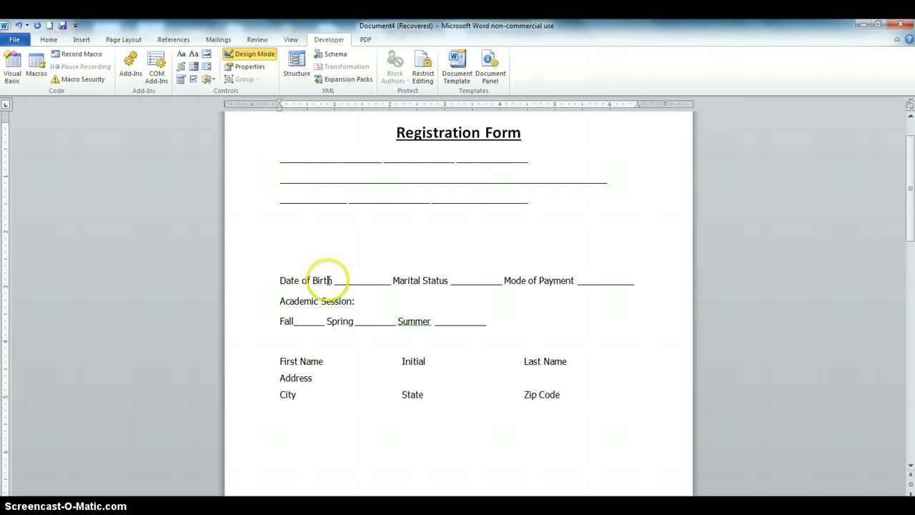
pyautogui.click(333, 362)
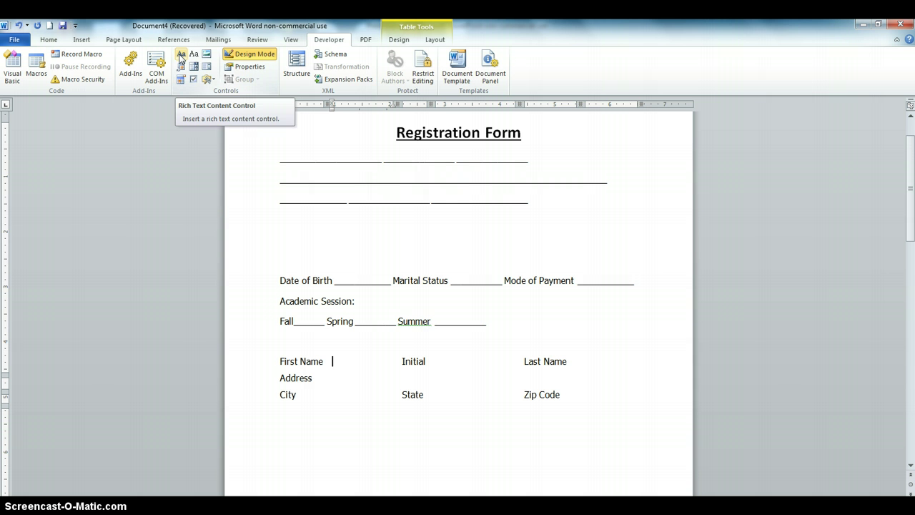
pyautogui.click(180, 59)
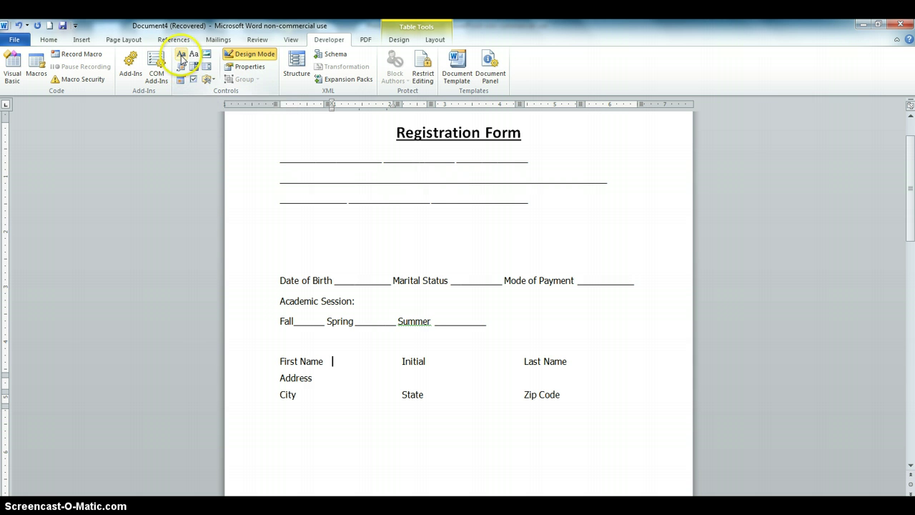
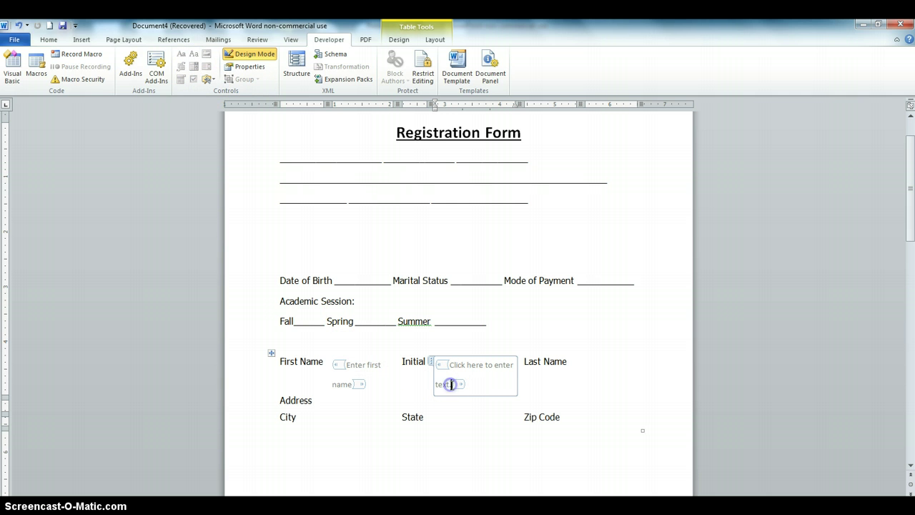
# Make the Initial field's prompt read 'Enter initial' and insert a plain text control beside Last Name.
pyautogui.press('BackSpace')
pyautogui.press('BackSpace')
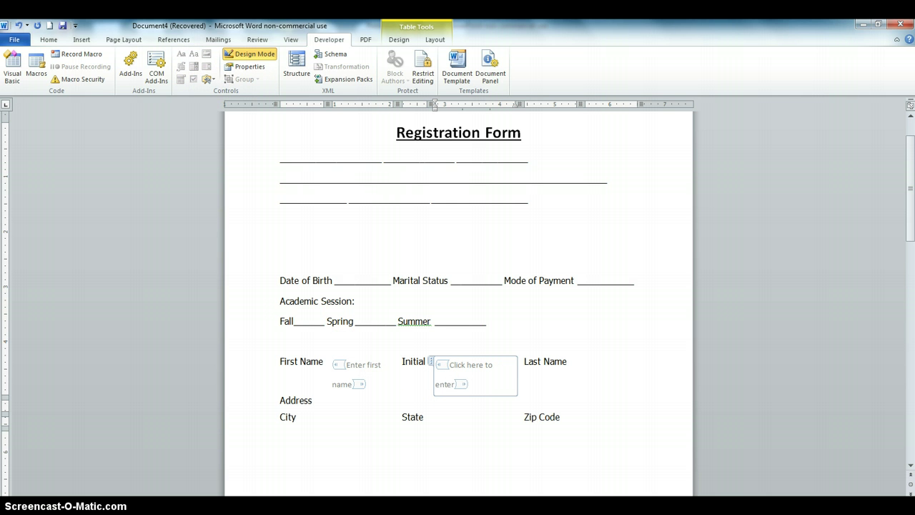
pyautogui.press('BackSpace')
pyautogui.press('BackSpace')
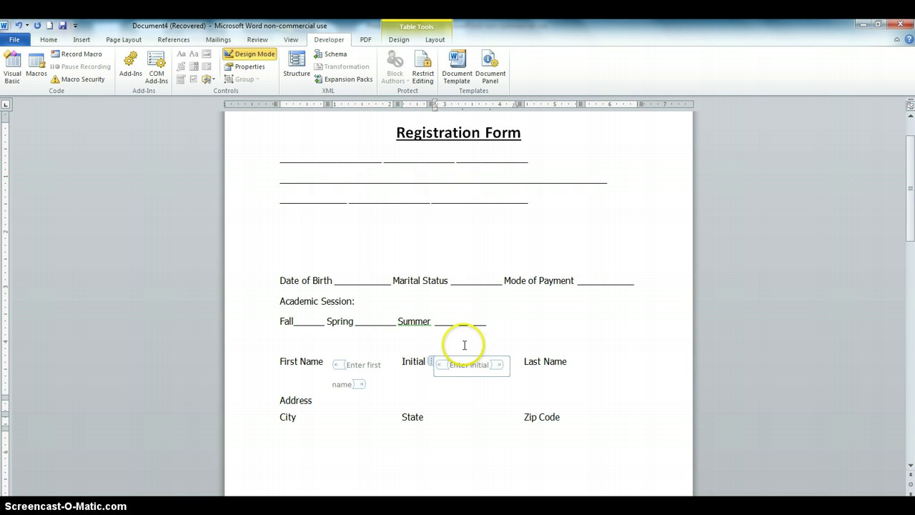
pyautogui.click(584, 362)
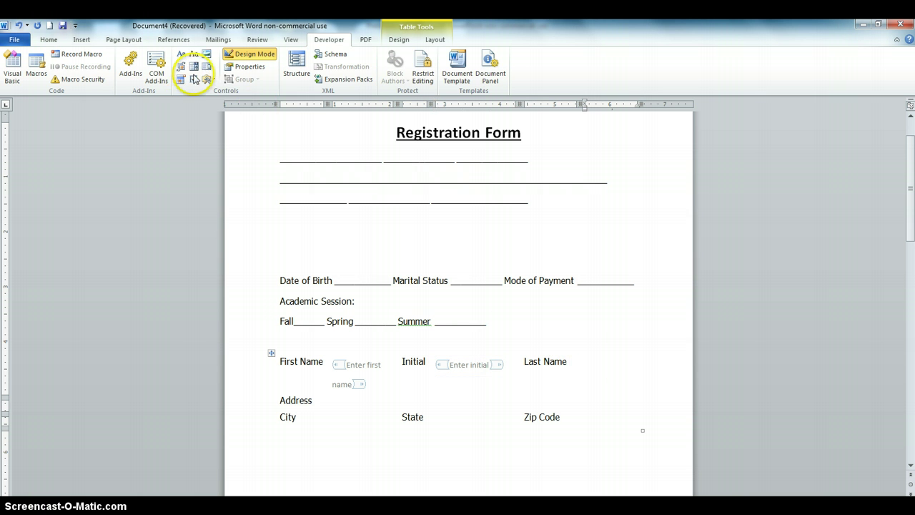
pyautogui.click(193, 55)
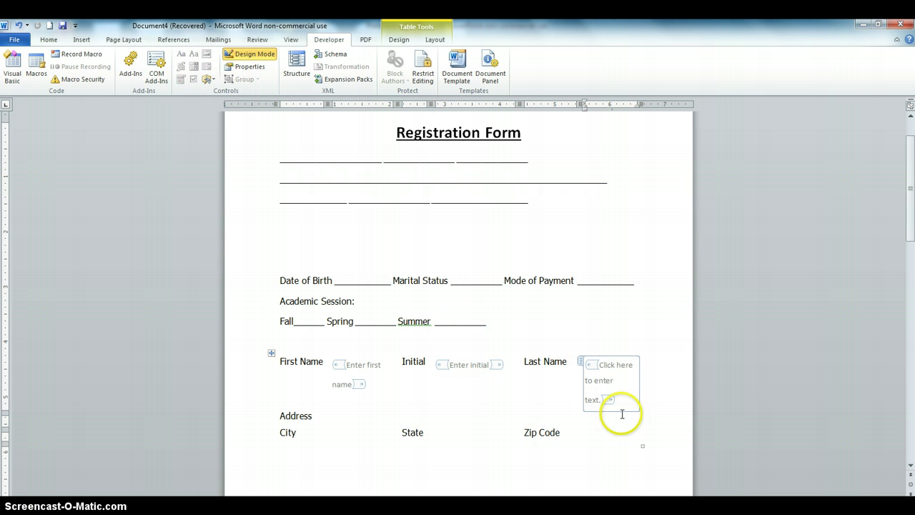
# Replace the Last Name field's placeholder with 'Enter last name'.
pyautogui.doubleClick(591, 399)
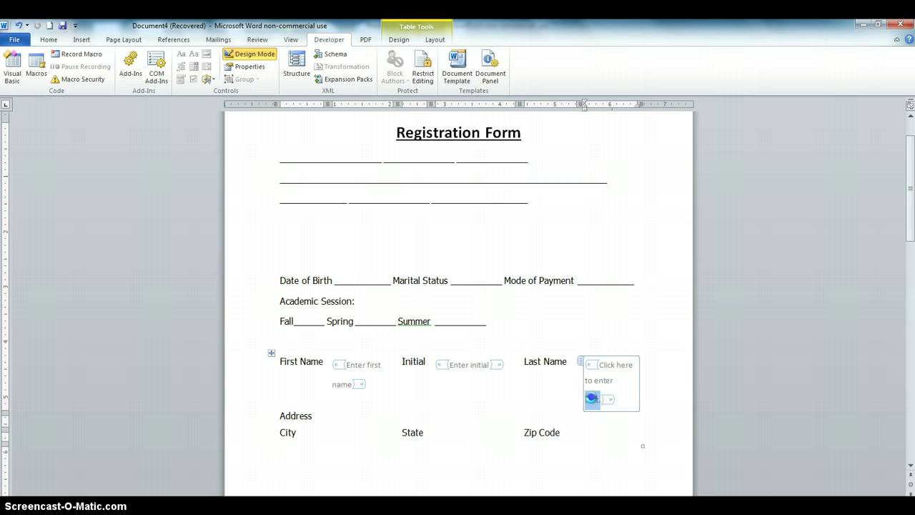
pyautogui.click(598, 398)
pyautogui.press('Delete')
pyautogui.press('Delete')
pyautogui.press('Delete')
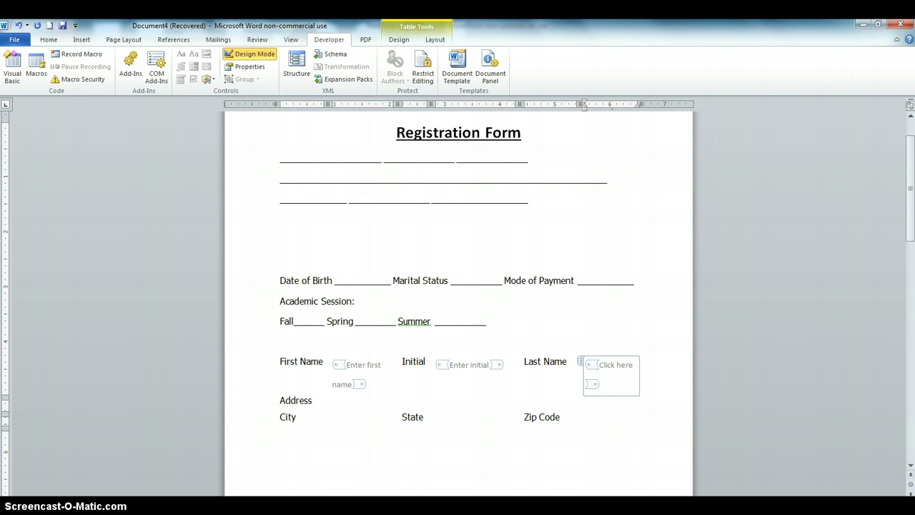
pyautogui.press('BackSpace')
pyautogui.press('BackSpace')
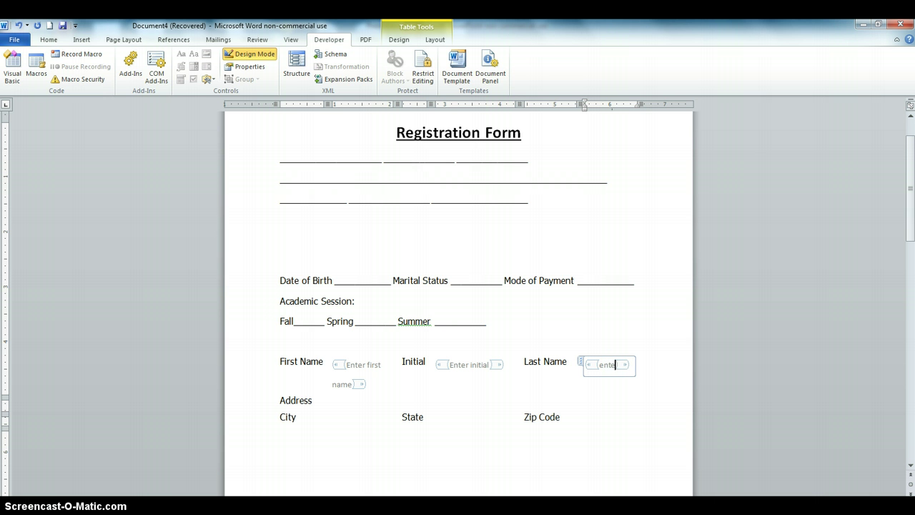
pyautogui.write('last name')
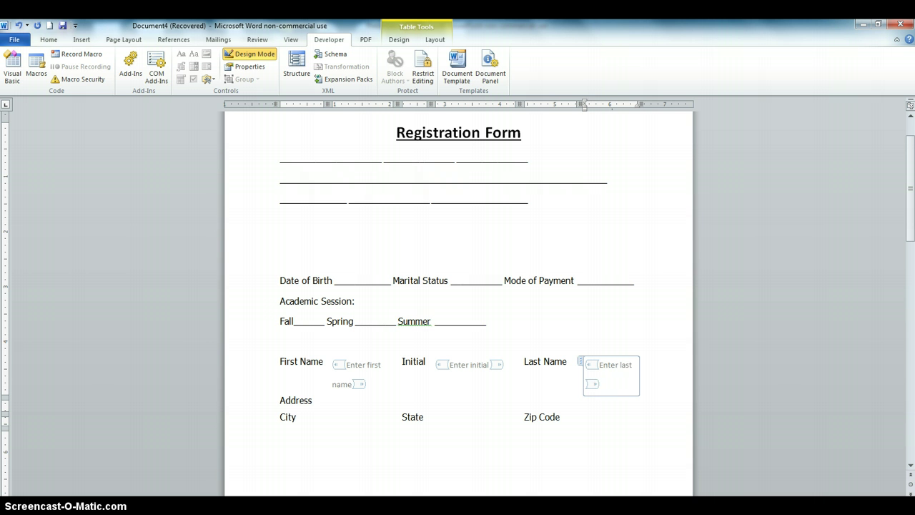
pyautogui.click(343, 402)
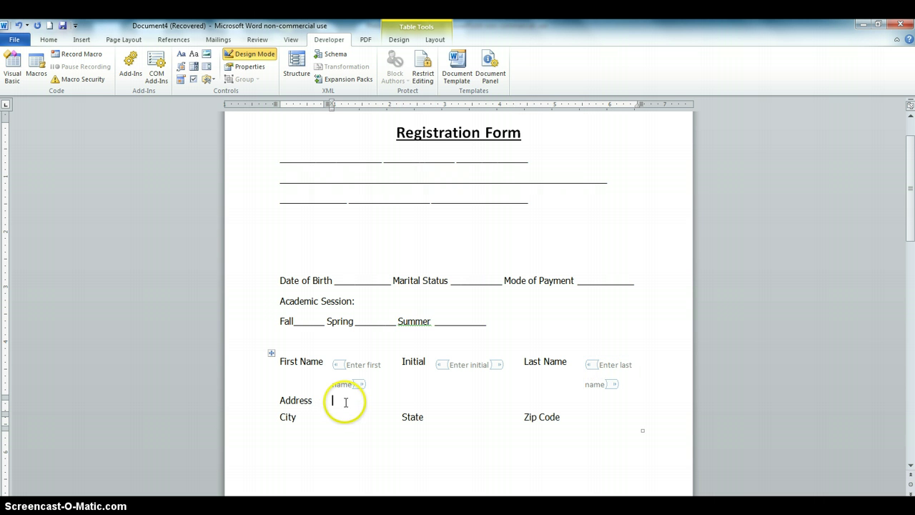
# Insert a plain text control in the Address cell prompting 'Enter address'.
pyautogui.click(193, 53)
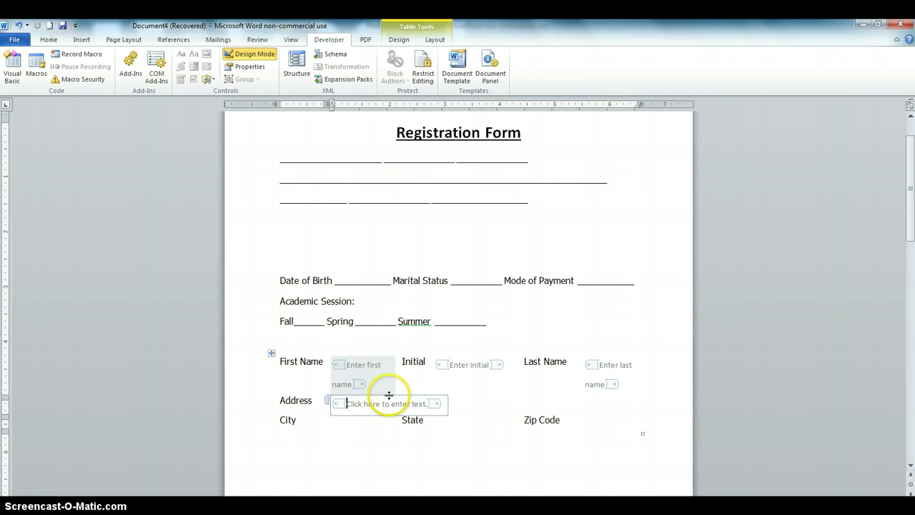
pyautogui.press('Delete')
pyautogui.press('Delete')
pyautogui.press('Delete')
pyautogui.press('Delete')
pyautogui.press('Delete')
pyautogui.press('Delete')
pyautogui.press('Delete')
pyautogui.press('Delete')
pyautogui.press('Delete')
pyautogui.press('Delete')
pyautogui.press('Delete')
pyautogui.press('Delete')
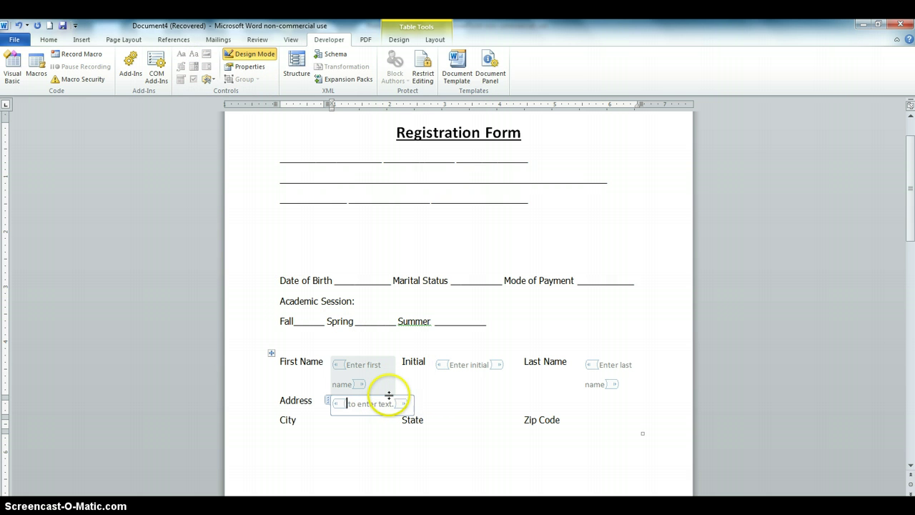
pyautogui.press('Delete')
pyautogui.press('Delete')
pyautogui.press('Delete')
pyautogui.press('Delete')
pyautogui.press('Delete')
pyautogui.press('Delete')
pyautogui.press('Delete')
pyautogui.press('Delete')
pyautogui.press('Delete')
pyautogui.press('Delete')
pyautogui.press('Delete')
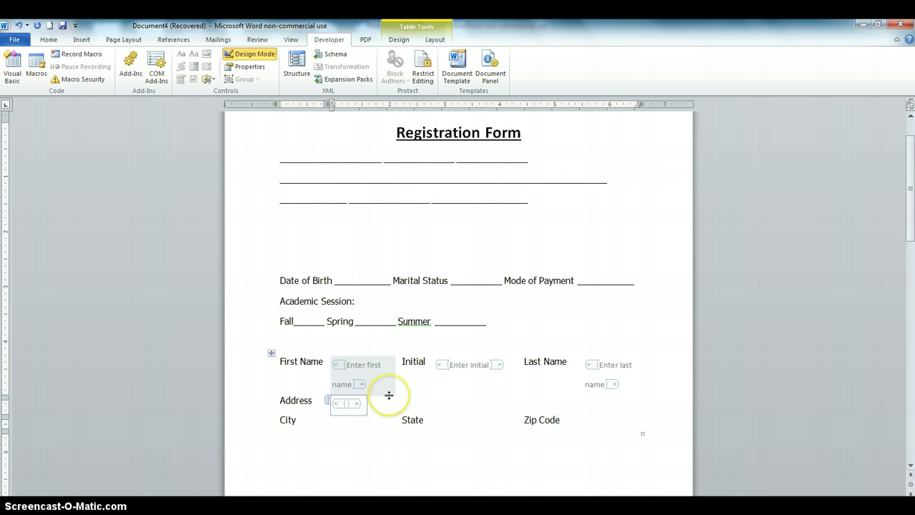
pyautogui.write('Enter address')
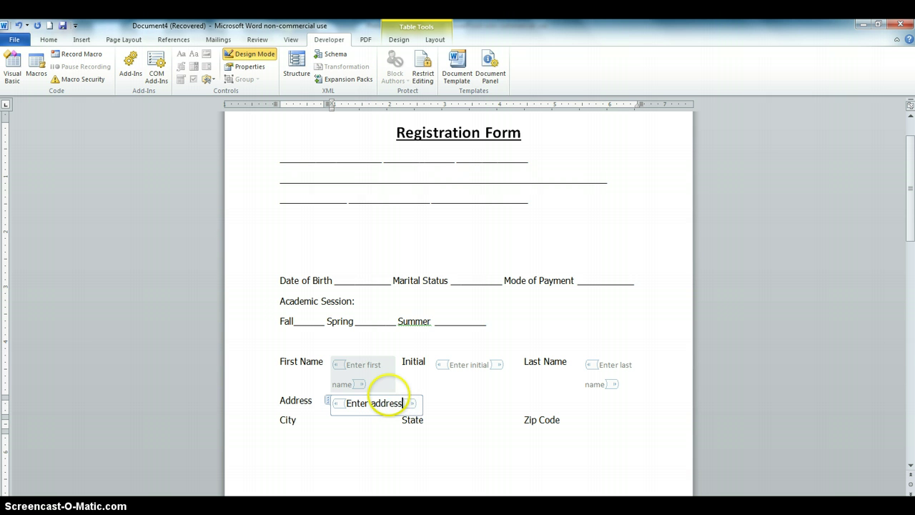
# Insert a plain text control in the City cell prompting 'Enter city'.
pyautogui.click(335, 427)
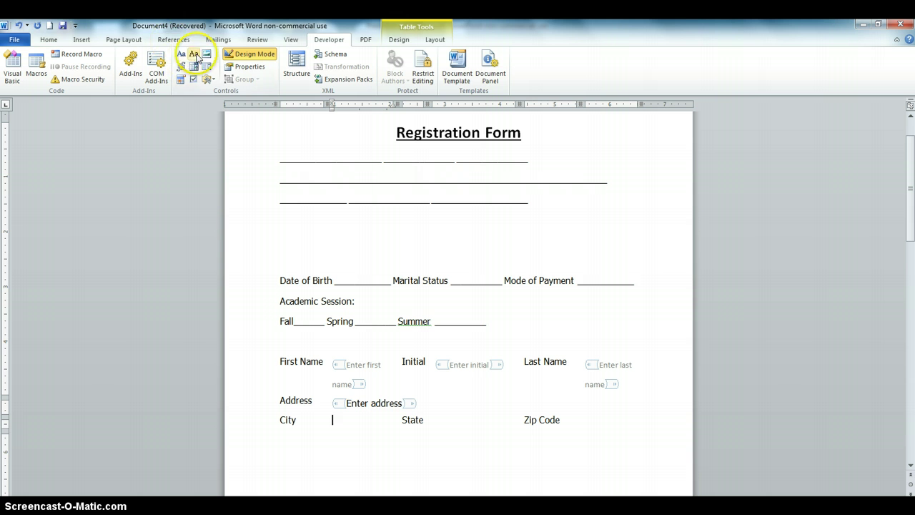
pyautogui.click(195, 55)
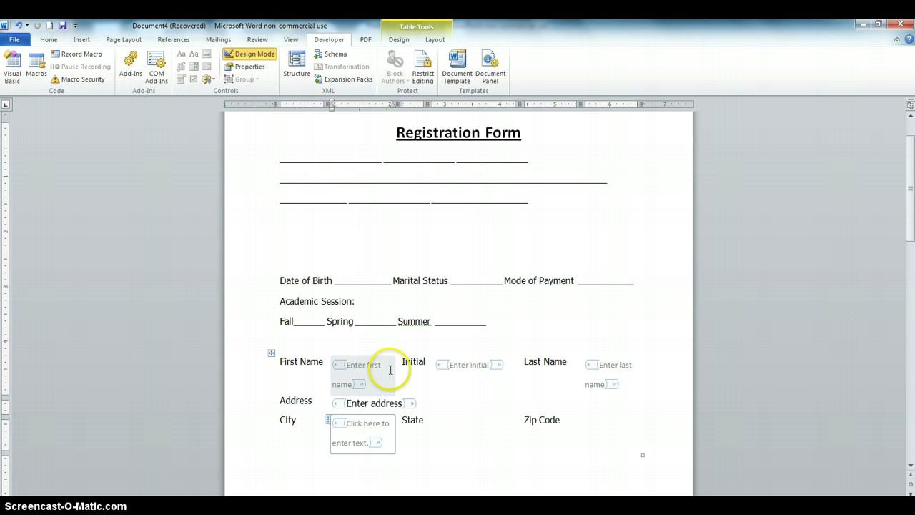
pyautogui.press('Delete')
pyautogui.press('Delete')
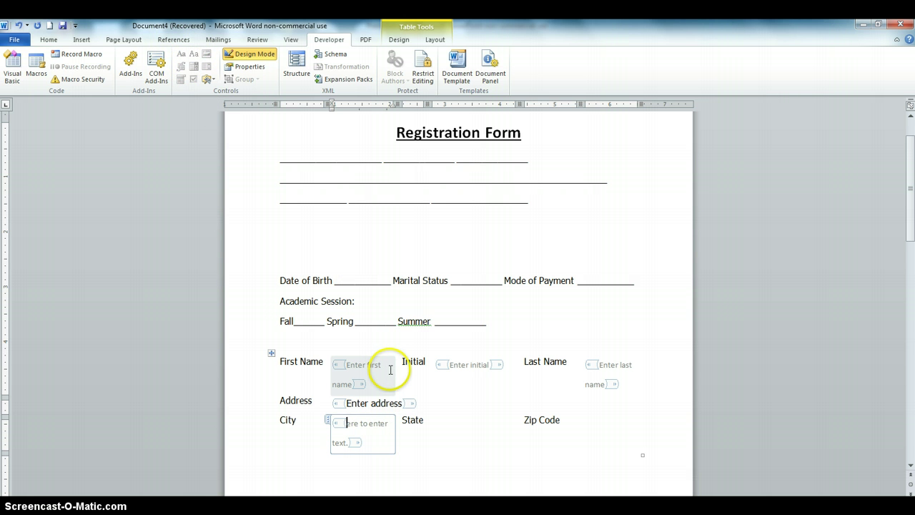
pyautogui.press('Delete')
pyautogui.press('Delete')
pyautogui.press('Delete')
pyautogui.press('Delete')
pyautogui.press('Delete')
pyautogui.press('Delete')
pyautogui.press('Delete')
pyautogui.press('Delete')
pyautogui.press('Delete')
pyautogui.press('Delete')
pyautogui.press('Delete')
pyautogui.press('Delete')
pyautogui.press('Delete')
pyautogui.press('Delete')
pyautogui.press('Delete')
pyautogui.press('Delete')
pyautogui.press('Delete')
pyautogui.press('Delete')
pyautogui.press('Delete')
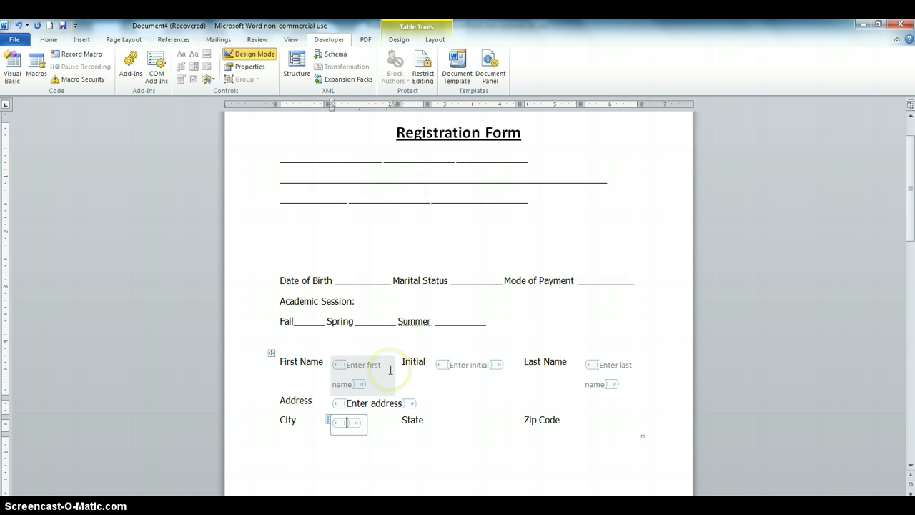
pyautogui.write('Enter c')
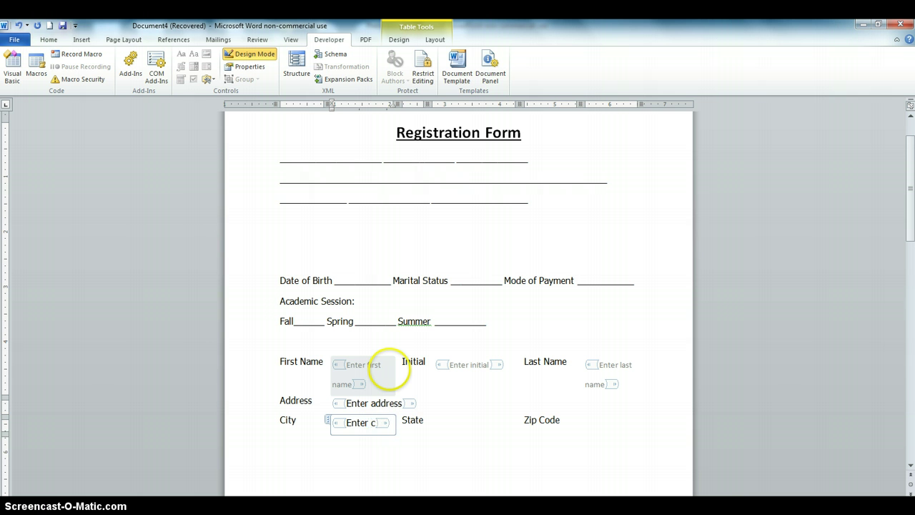
pyautogui.write('ity')
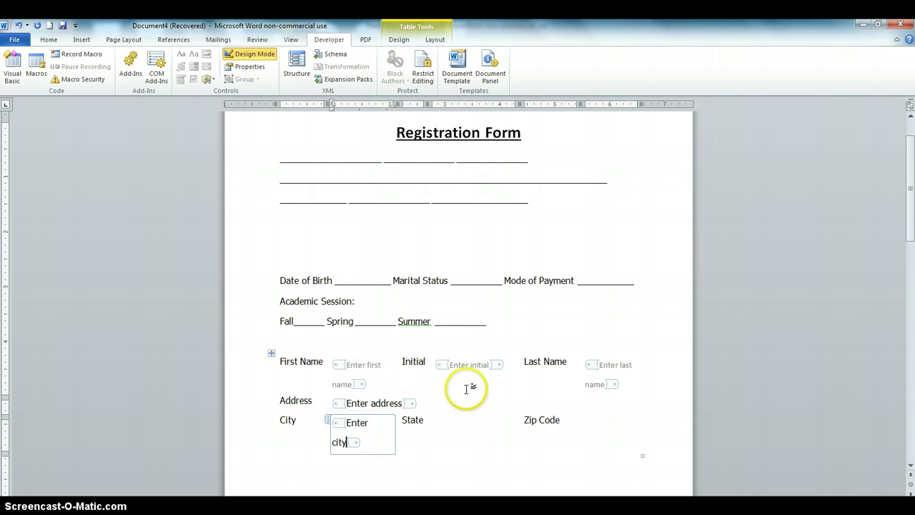
pyautogui.click(470, 422)
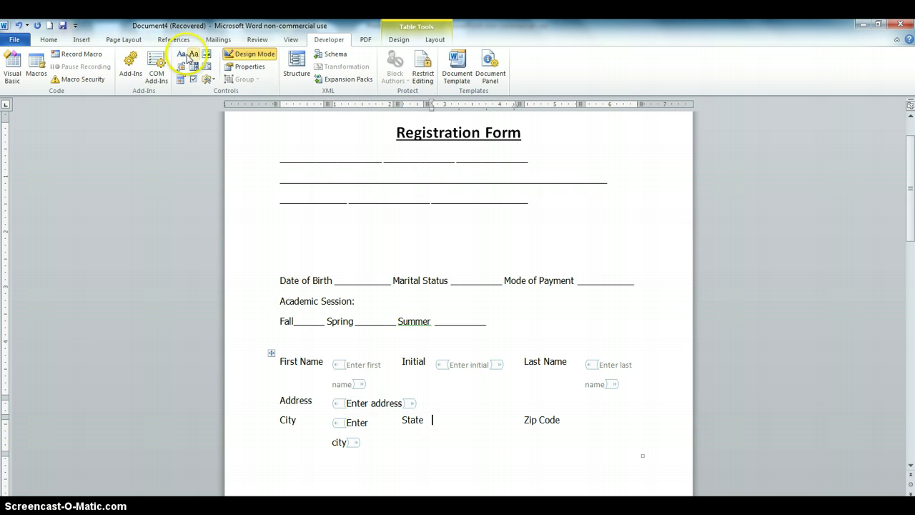
# Insert a plain text control in the State cell prompting 'Enter State'.
pyautogui.click(193, 53)
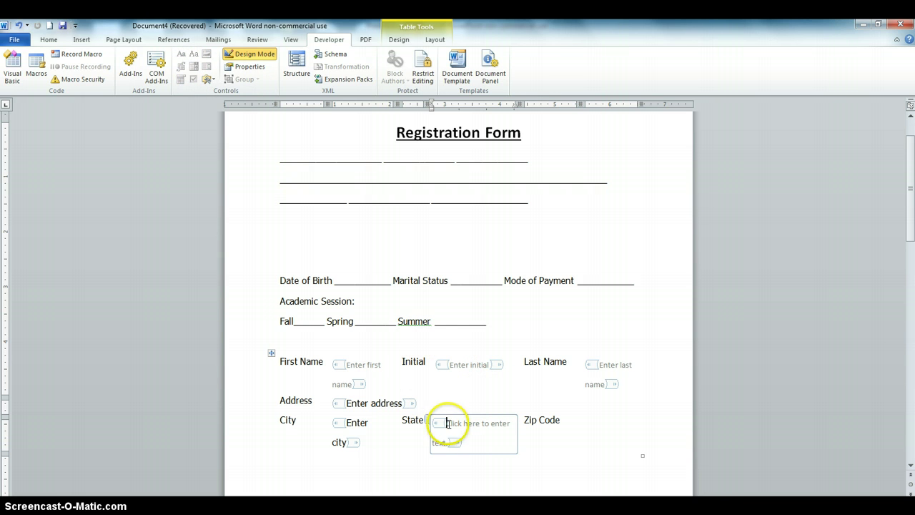
pyautogui.moveTo(444, 422); pyautogui.dragTo(452, 442)
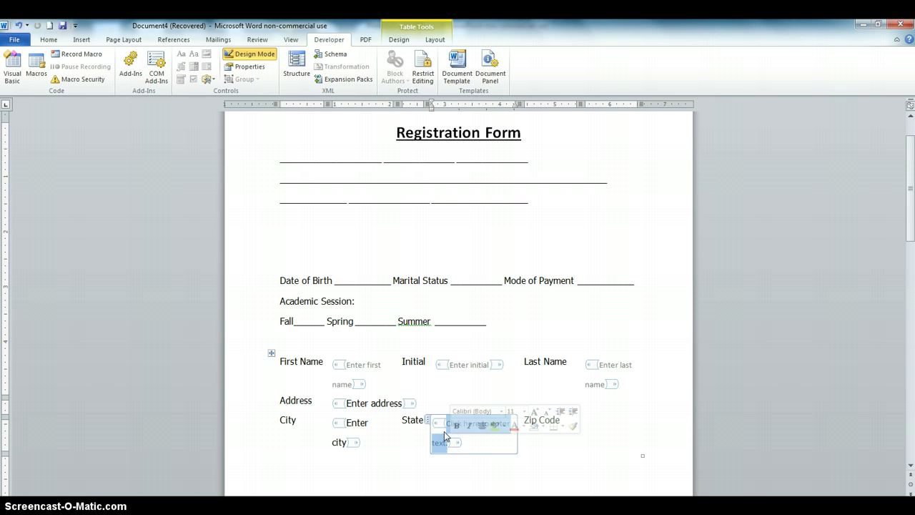
pyautogui.write('Enter State')
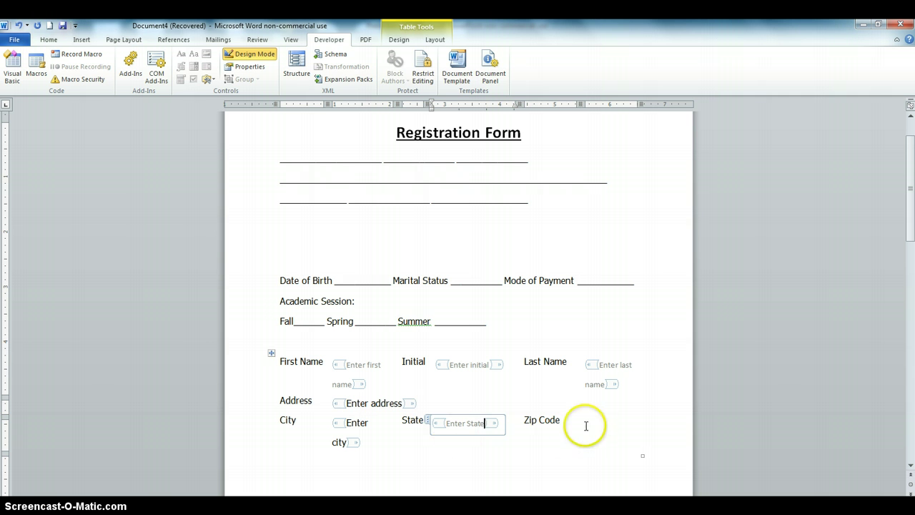
# Insert a plain text control in the Zip Code cell and start its 'Enter zip code' prompt.
pyautogui.click(585, 424)
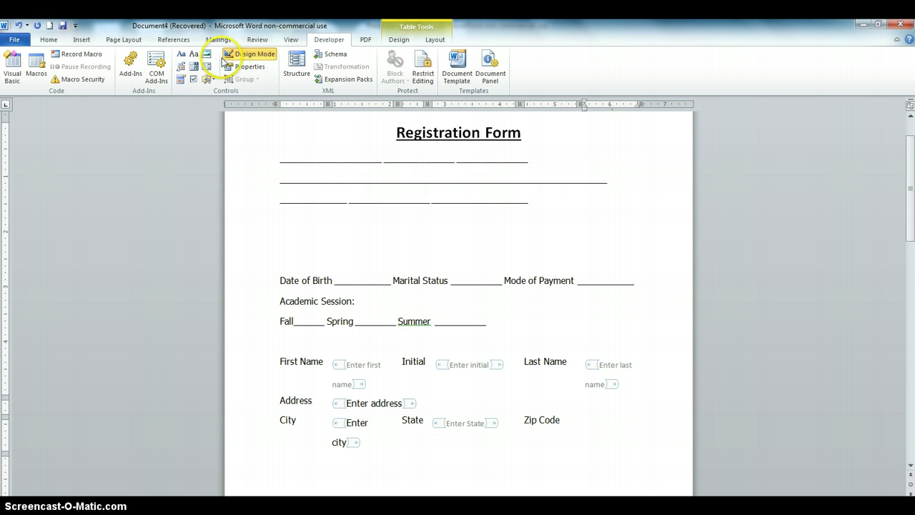
pyautogui.click(196, 57)
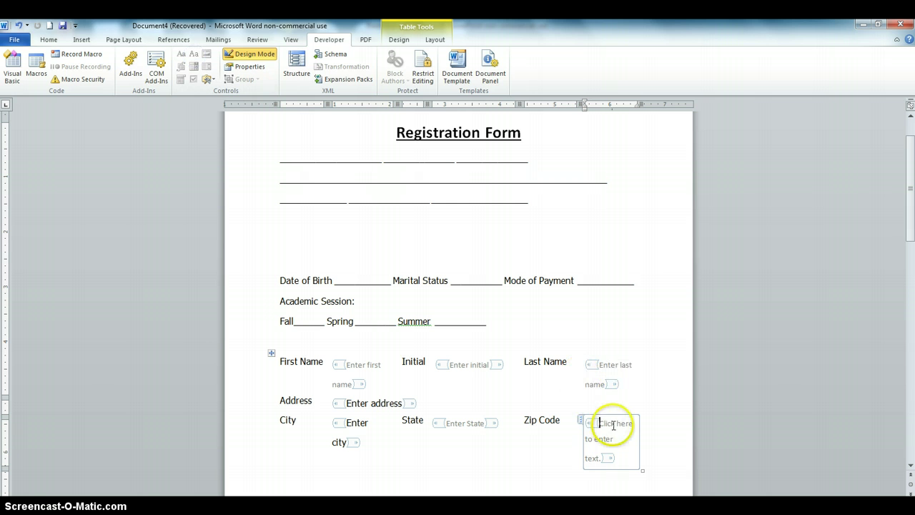
pyautogui.moveTo(604, 423); pyautogui.dragTo(604, 454)
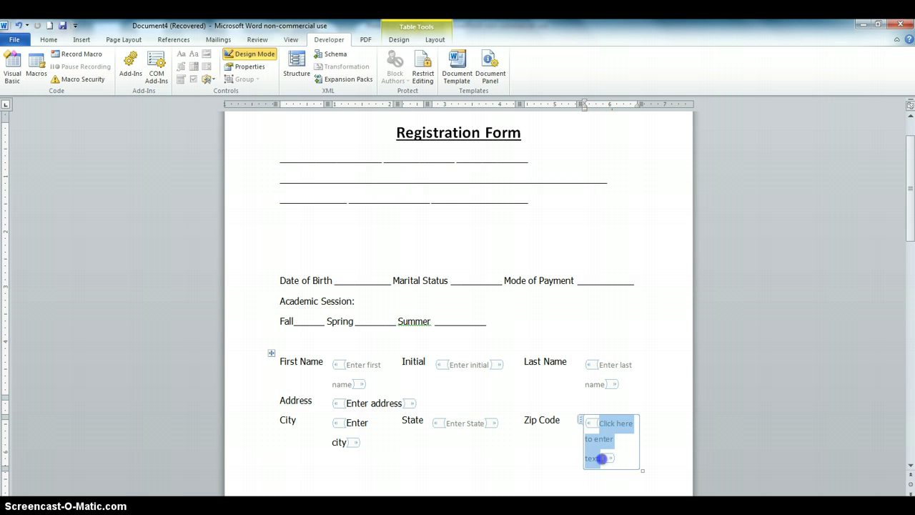
pyautogui.write('Ent')
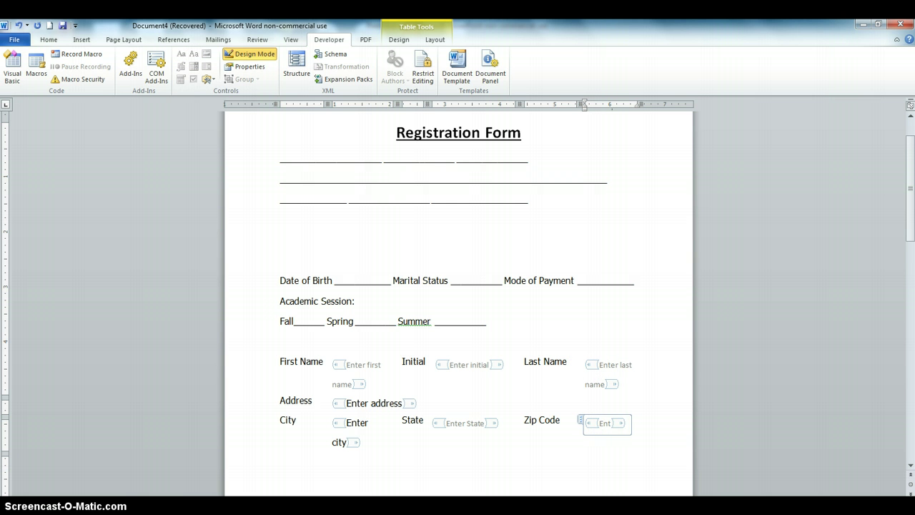
pyautogui.write('er zip code')
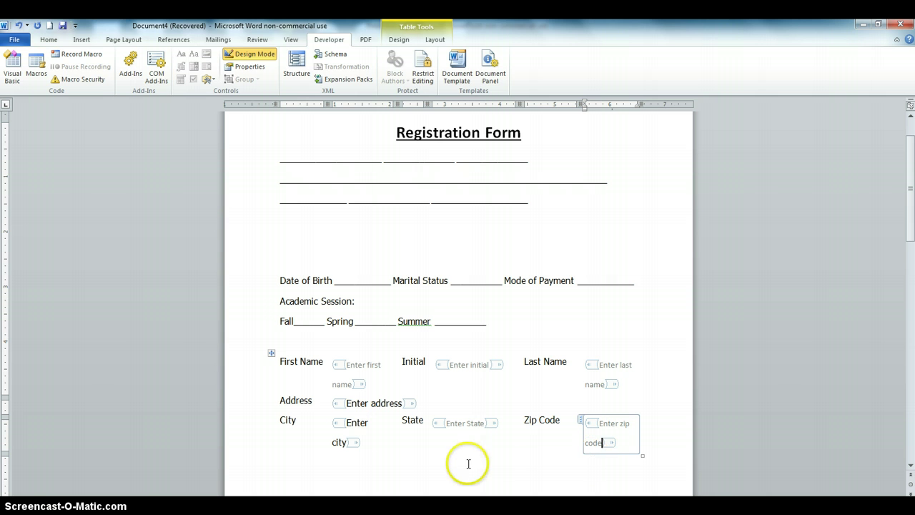
# Turn off Design Mode so the fields show their prompts, including 'Enter zip code'.
pyautogui.click(645, 302)
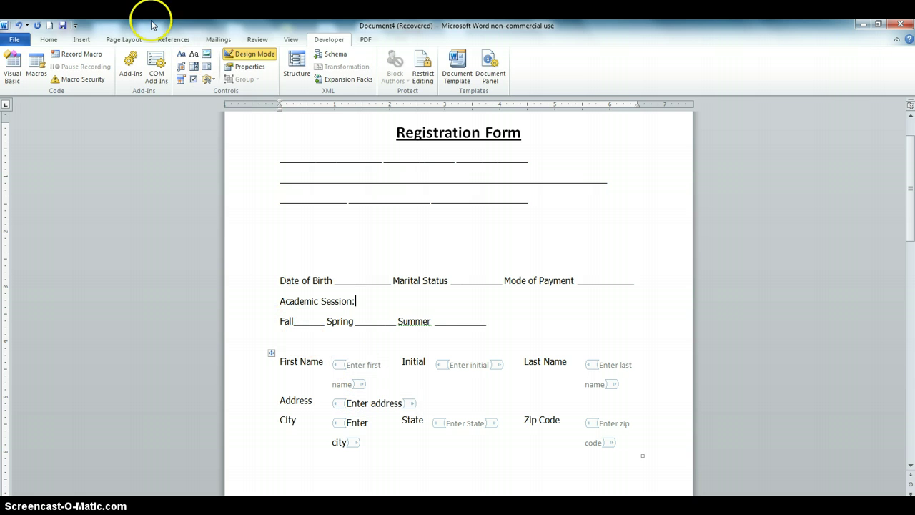
pyautogui.click(236, 58)
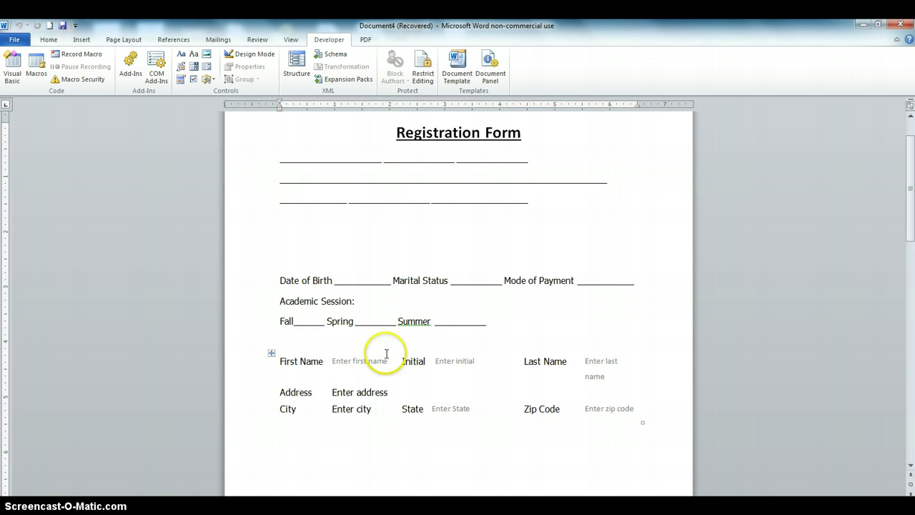
# Fill in the applicant's first name, middle initial and last name fields.
pyautogui.click(350, 364)
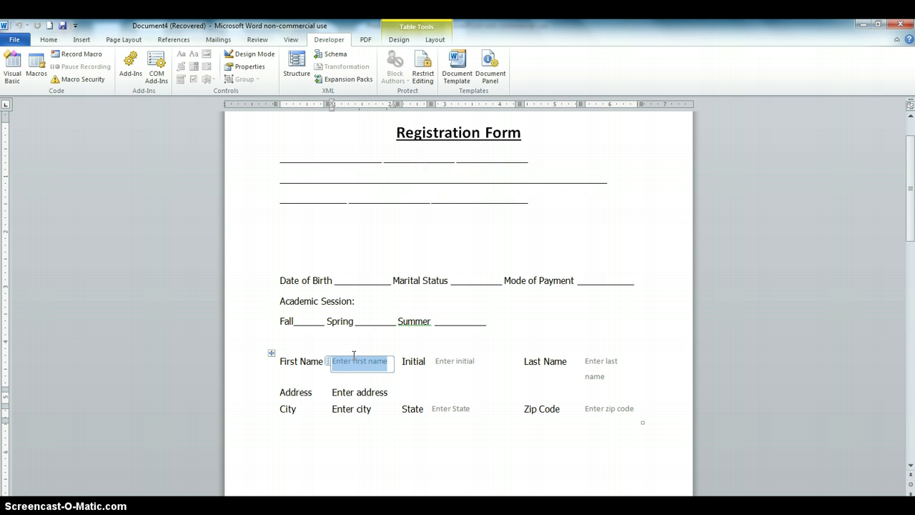
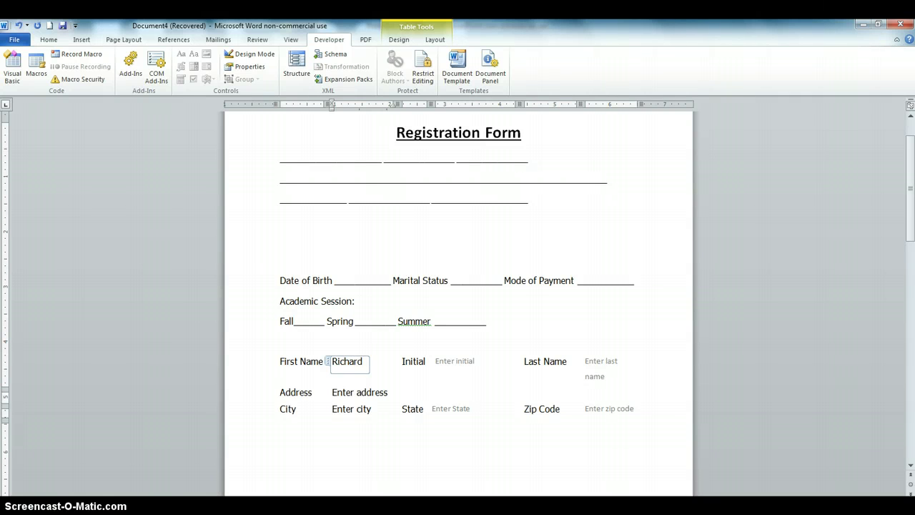
pyautogui.click(454, 363)
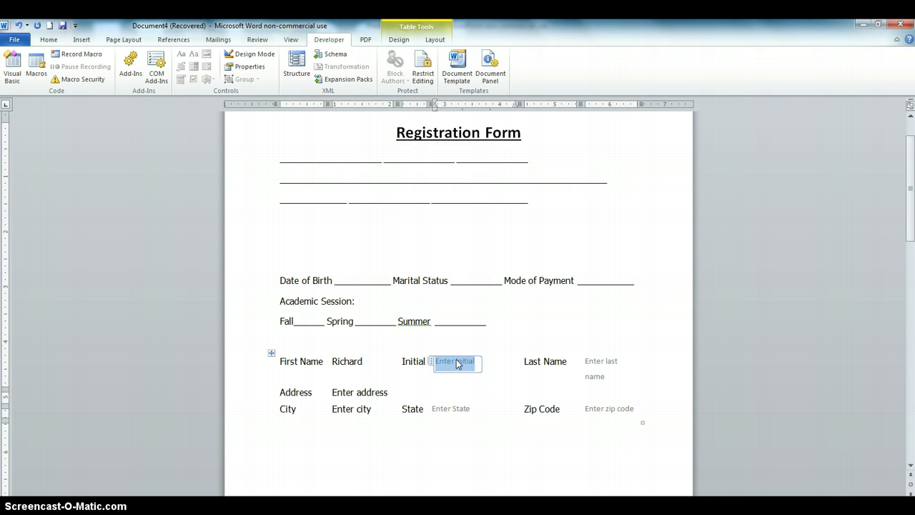
pyautogui.write('E')
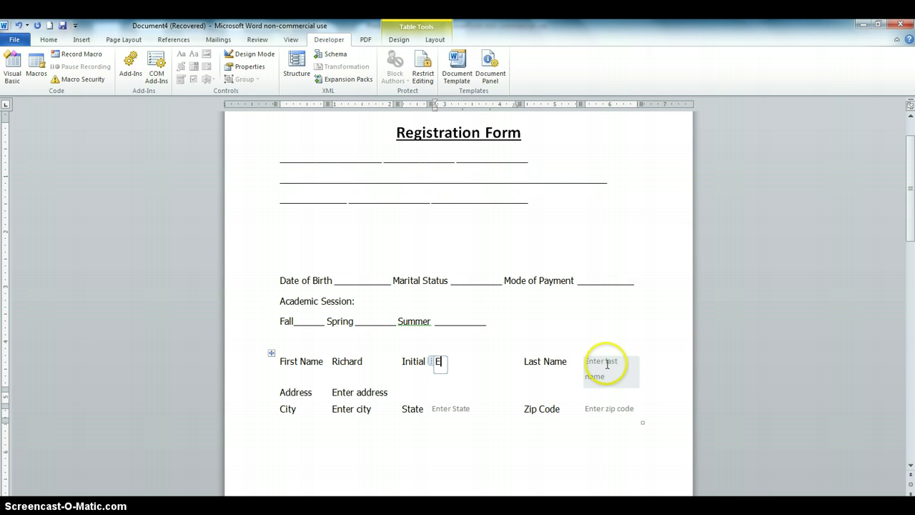
pyautogui.click(605, 366)
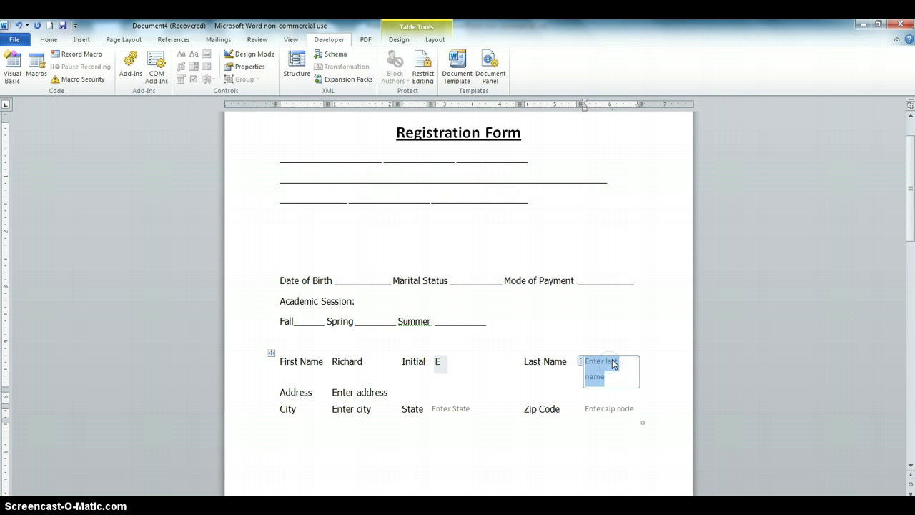
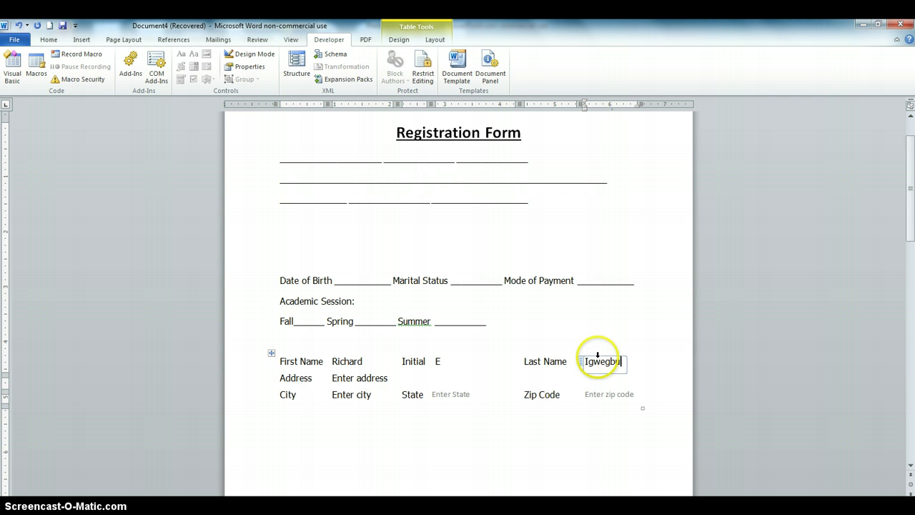
# Fill in the applicant's street address, city, state and zip code fields.
pyautogui.click(353, 384)
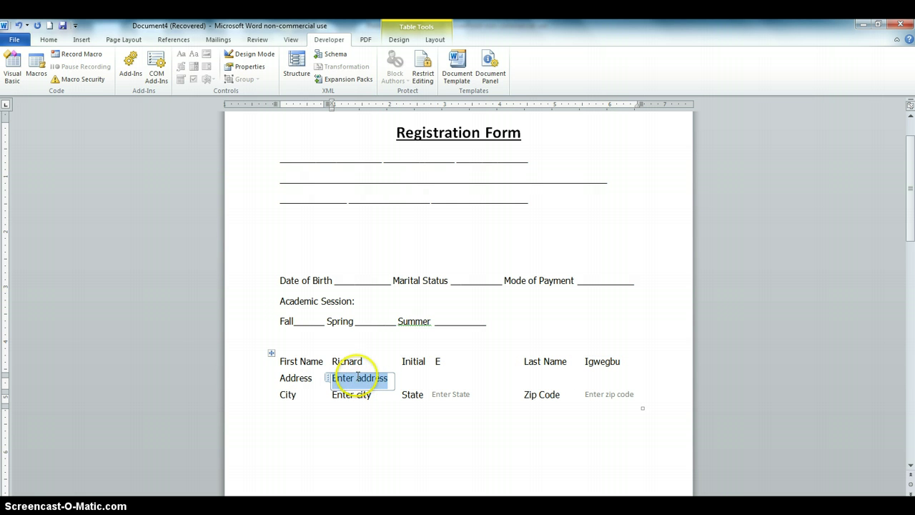
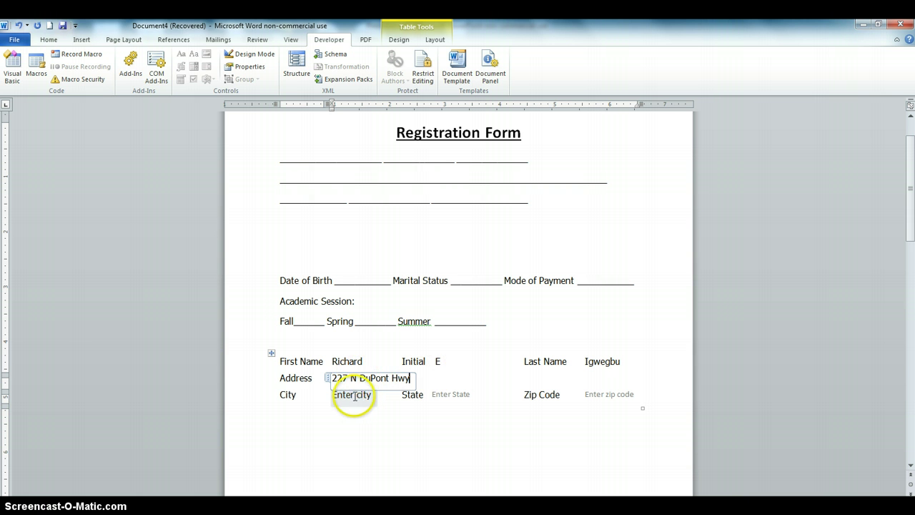
pyautogui.click(348, 395)
pyautogui.write('Dover')
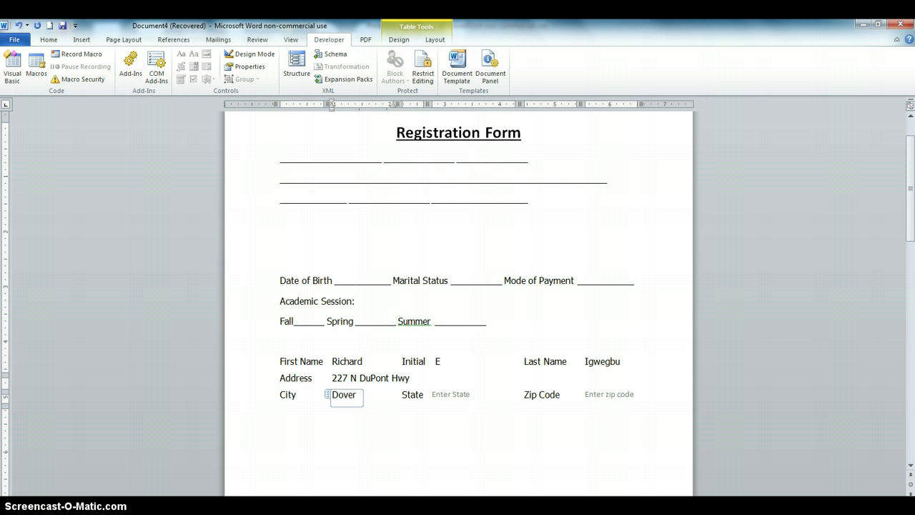
pyautogui.click(441, 395)
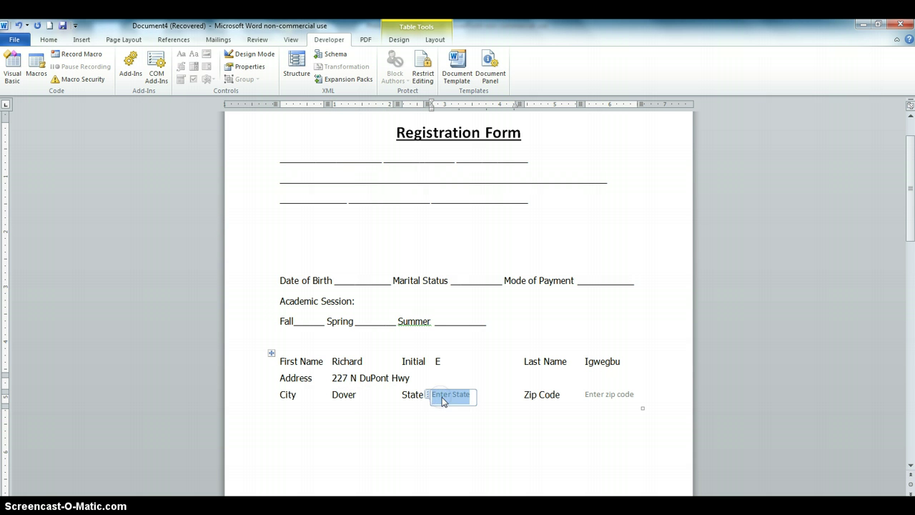
pyautogui.write('Delaware')
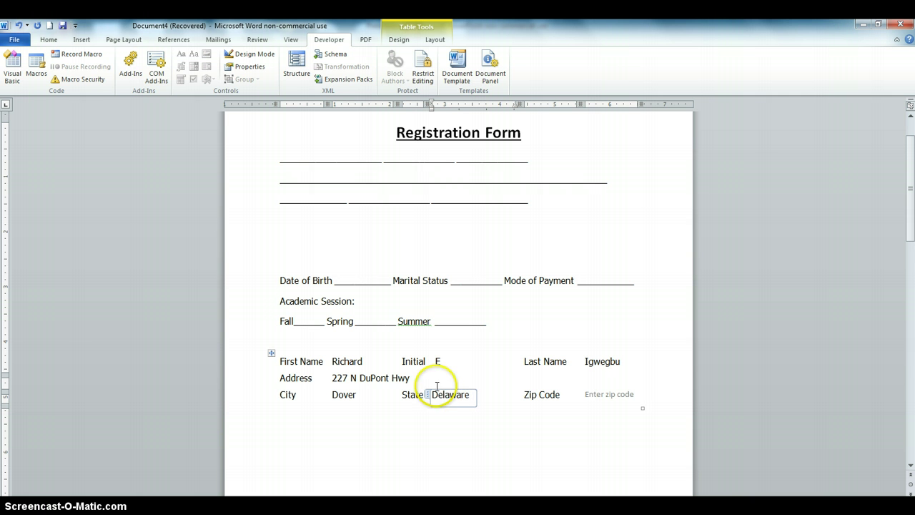
pyautogui.click(590, 391)
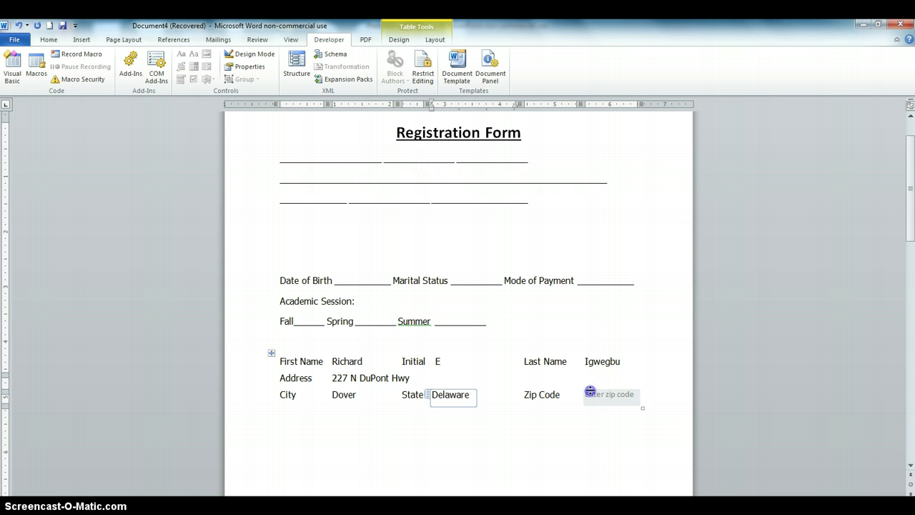
pyautogui.write('199')
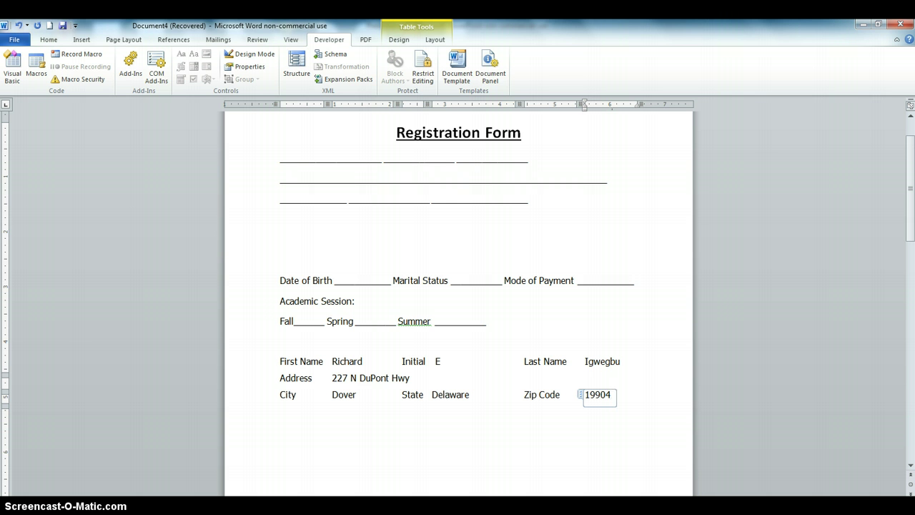
pyautogui.write('04')
pyautogui.click(537, 466)
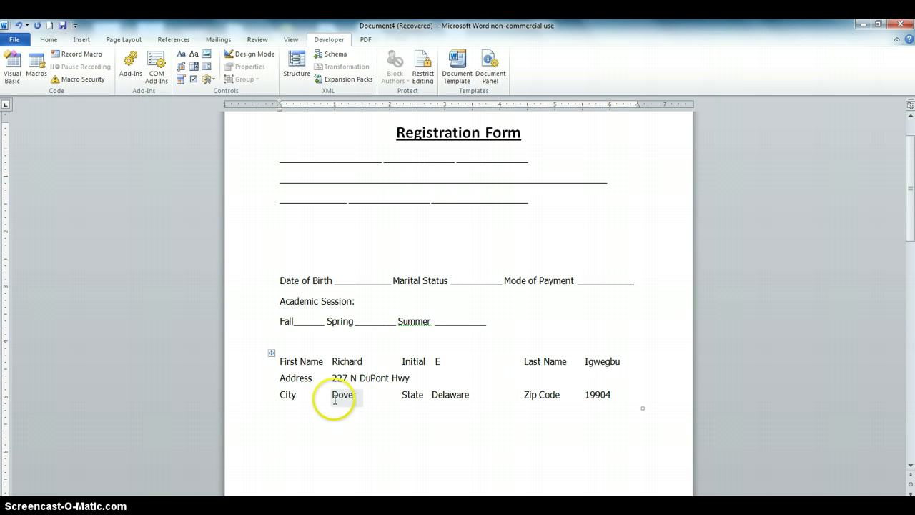
# Add bottom borders under the City, State, Zip Code and Address value cells.
pyautogui.click(329, 400)
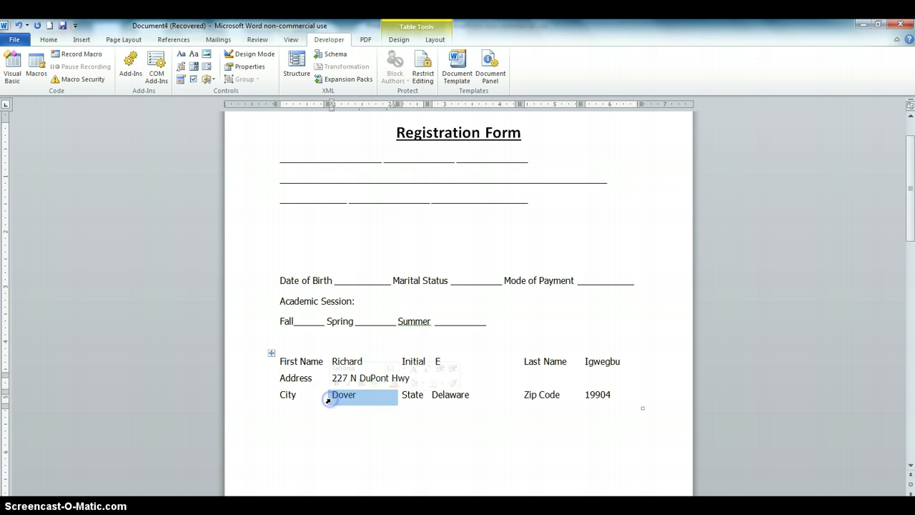
pyautogui.click(48, 40)
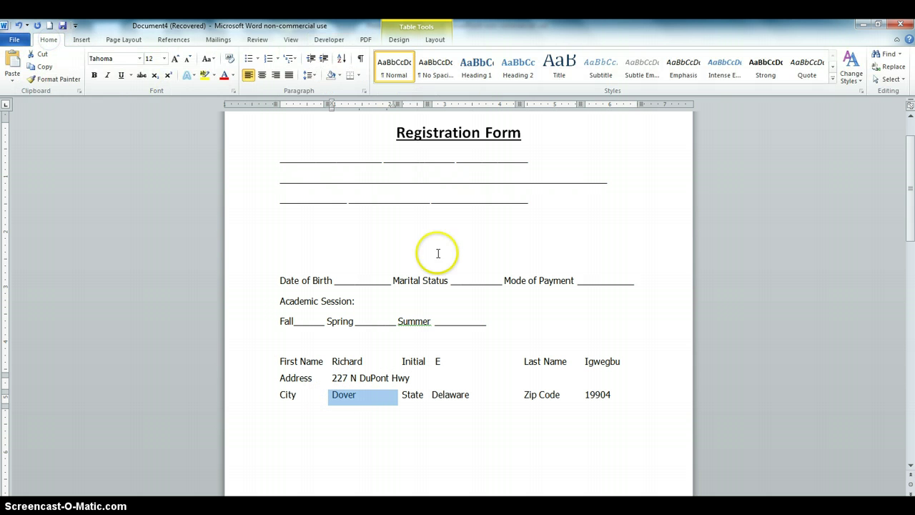
pyautogui.click(349, 76)
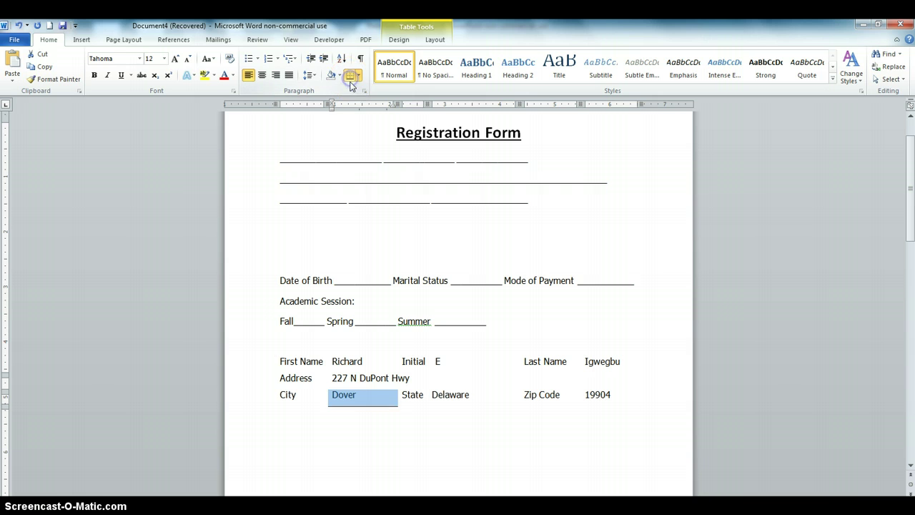
pyautogui.click(432, 395)
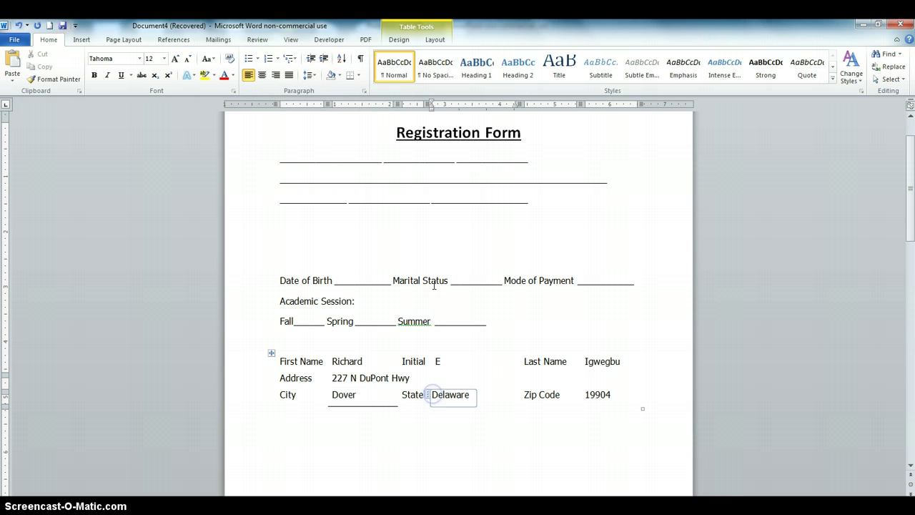
pyautogui.click(349, 75)
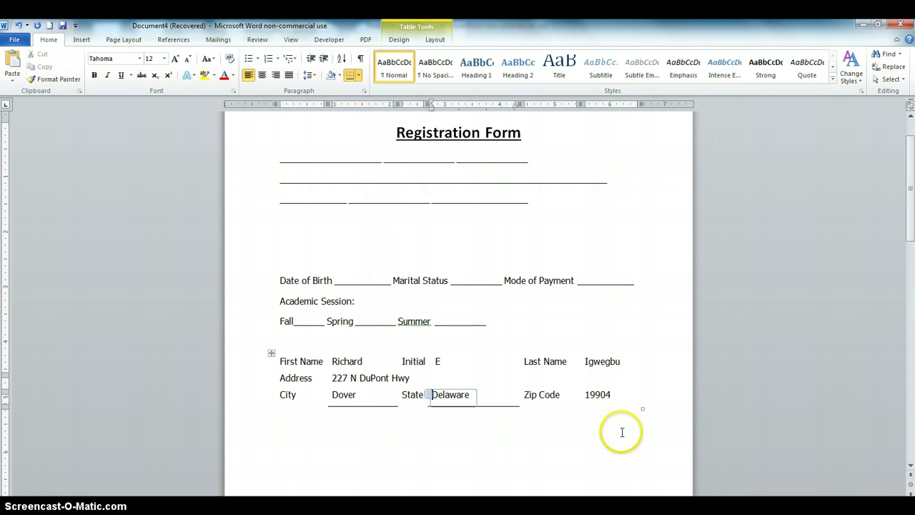
pyautogui.click(581, 395)
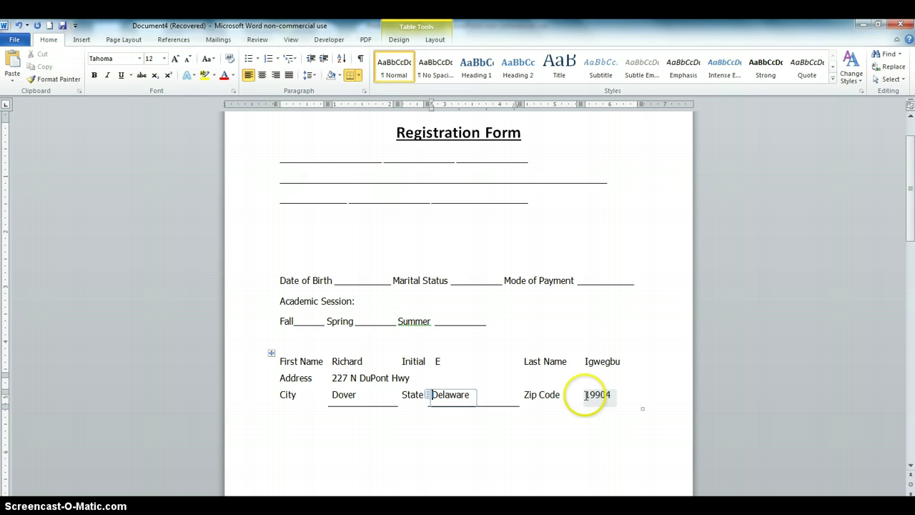
pyautogui.click(350, 76)
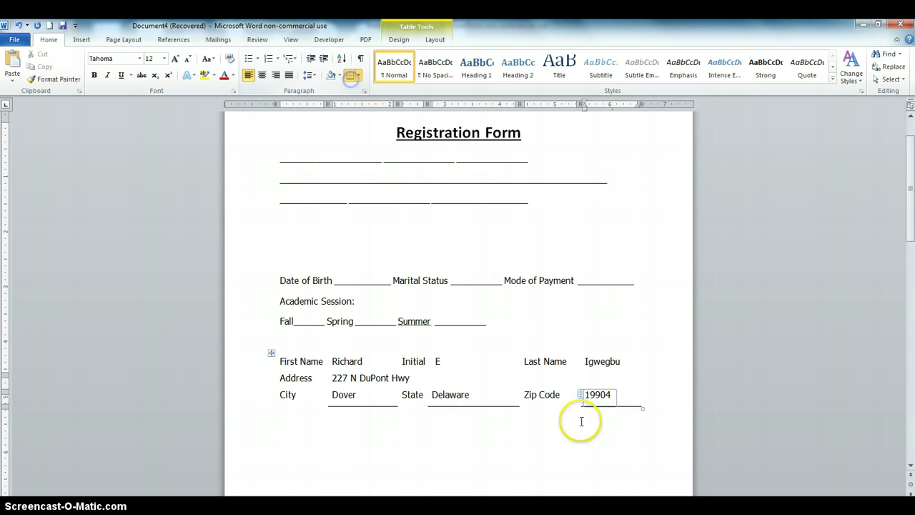
pyautogui.click(332, 378)
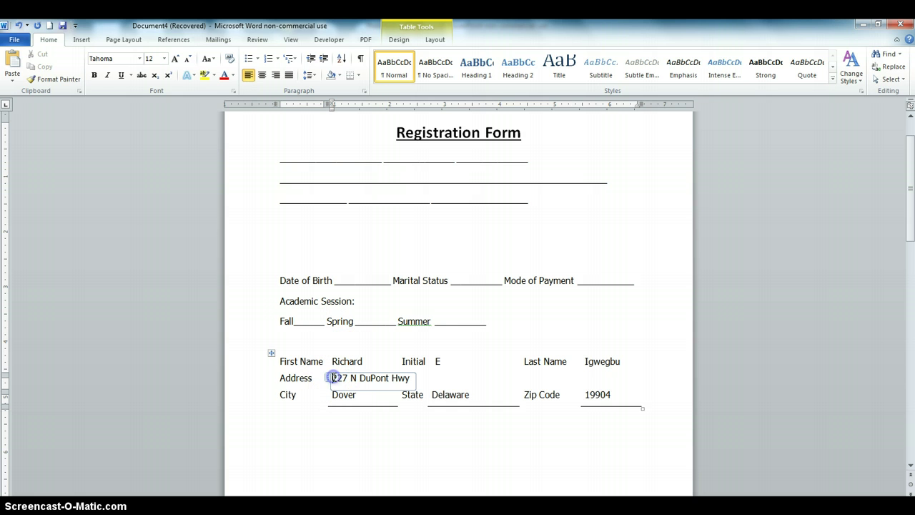
pyautogui.click(350, 75)
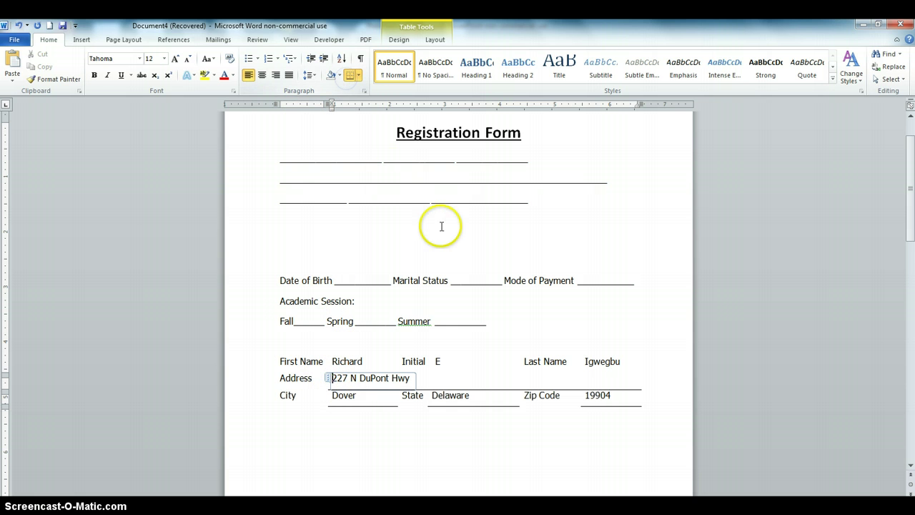
# Add bottom borders under the Last Name, Initial and First Name value cells.
pyautogui.click(583, 361)
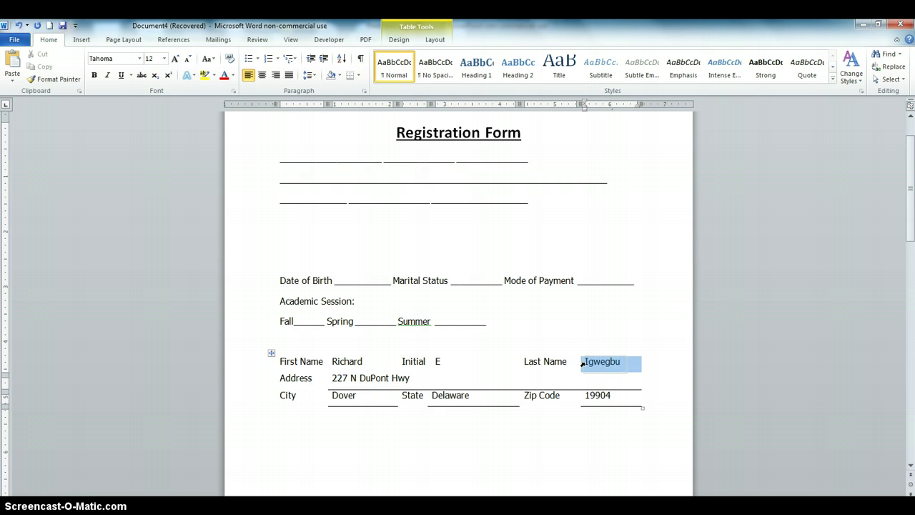
pyautogui.click(349, 75)
pyautogui.click(433, 363)
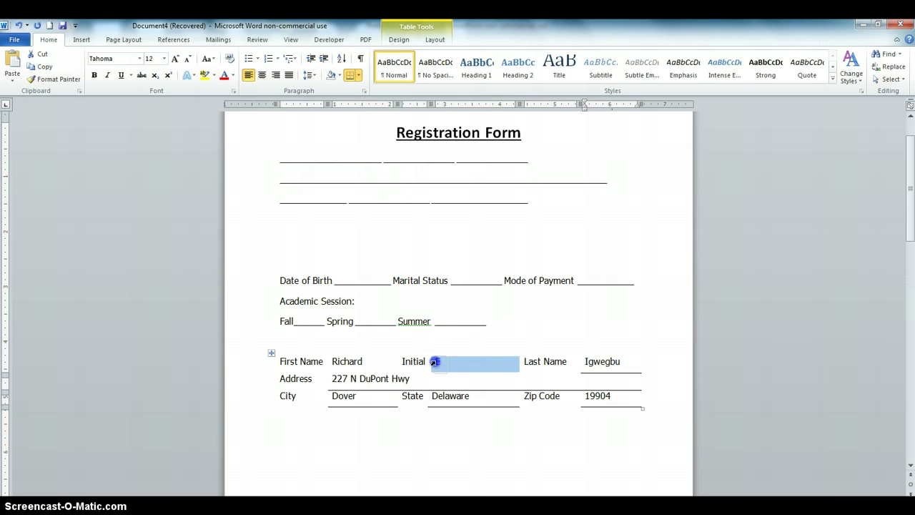
pyautogui.click(350, 78)
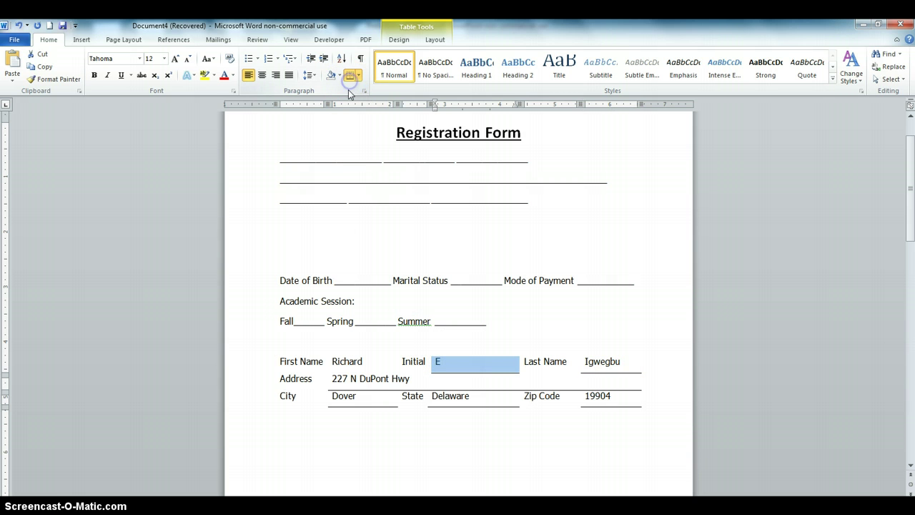
pyautogui.click(333, 361)
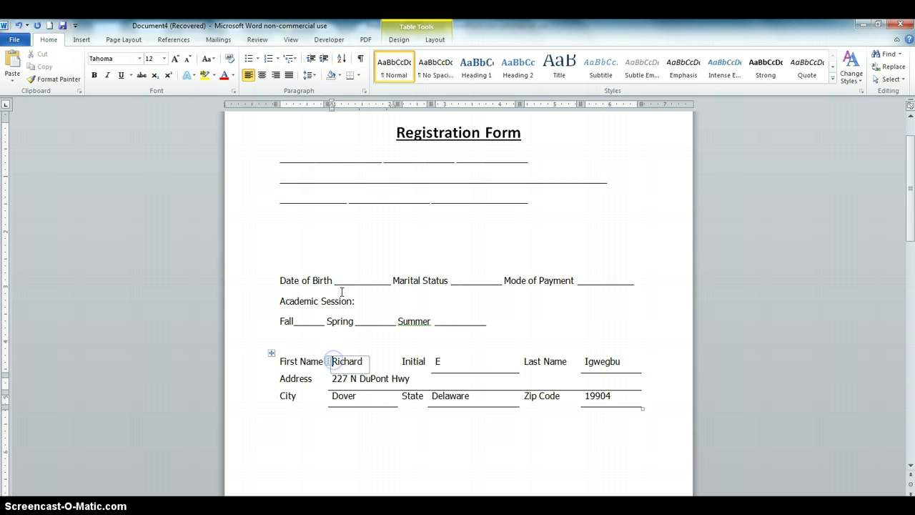
pyautogui.click(350, 78)
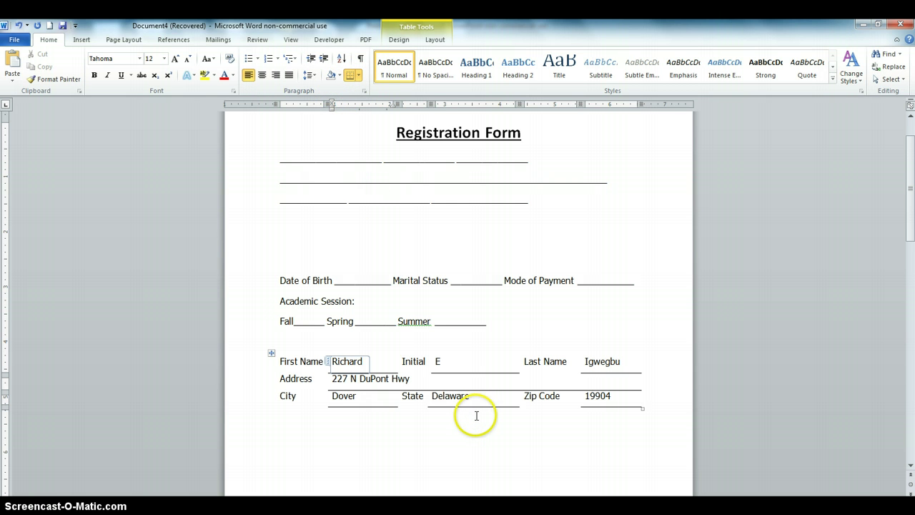
pyautogui.scroll(-1, 476, 416)
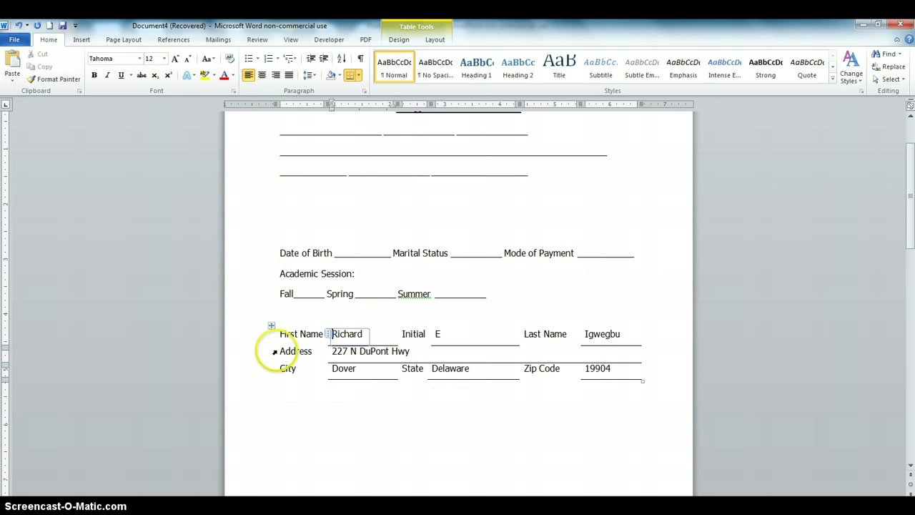